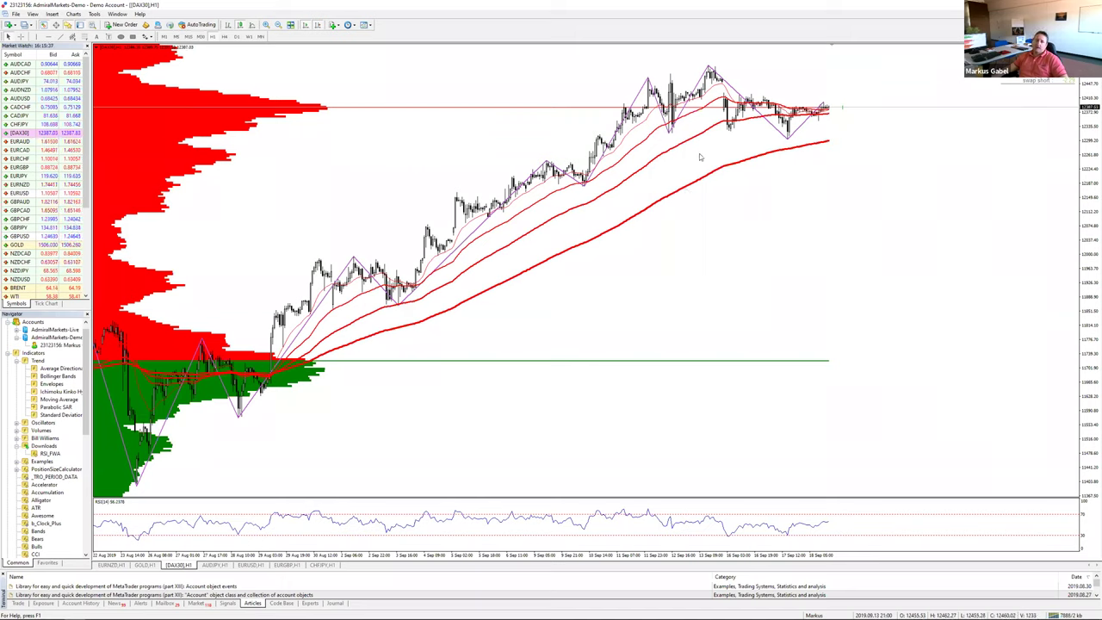
left_click(24, 38)
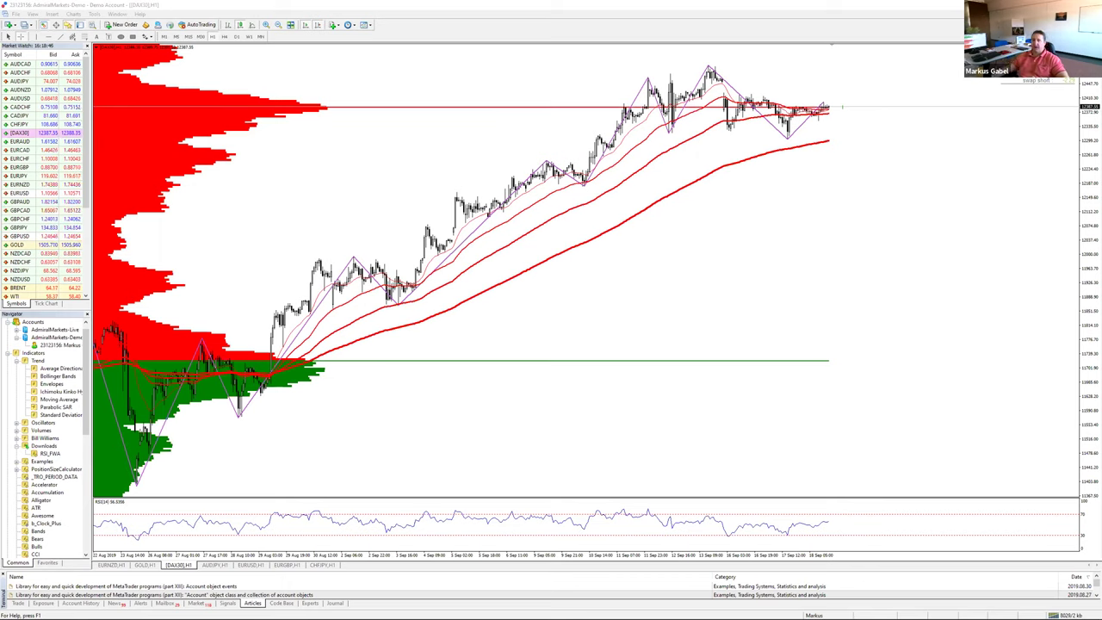
middle_click(881, 504)
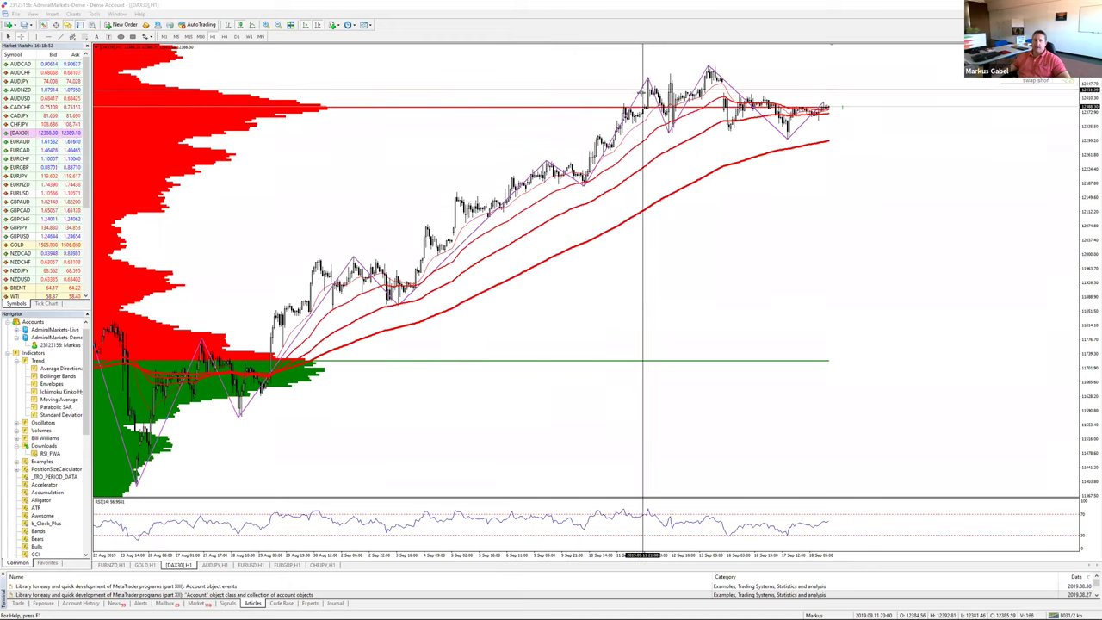
middle_click(641, 246)
Remove the TS-MAs moving average indicator from the DAX30 H1 chart
right_click(655, 260)
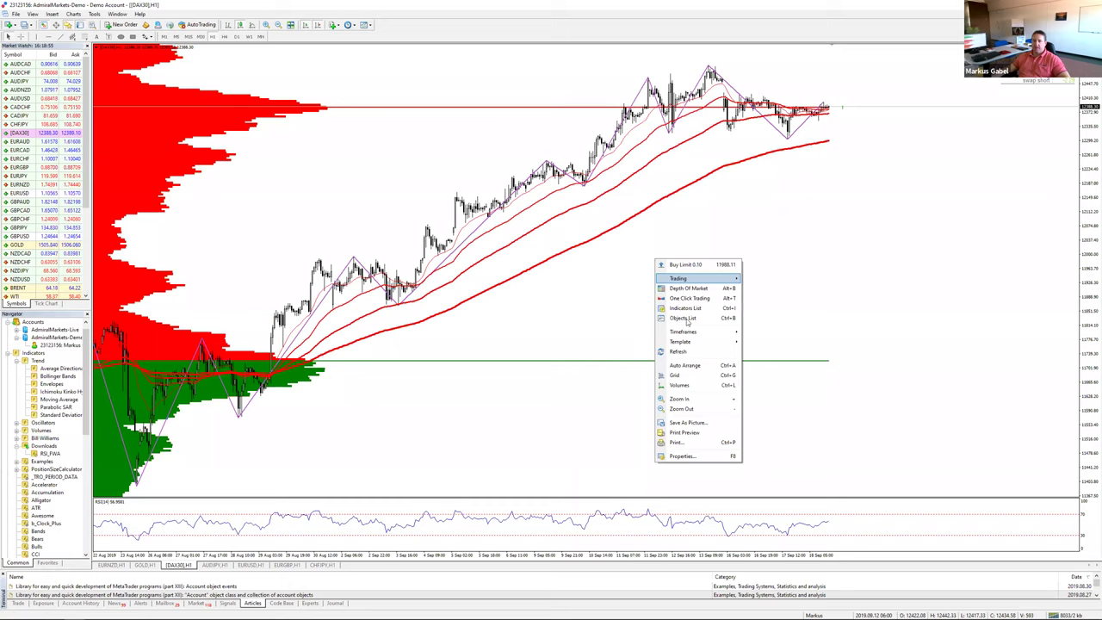
left_click(689, 309)
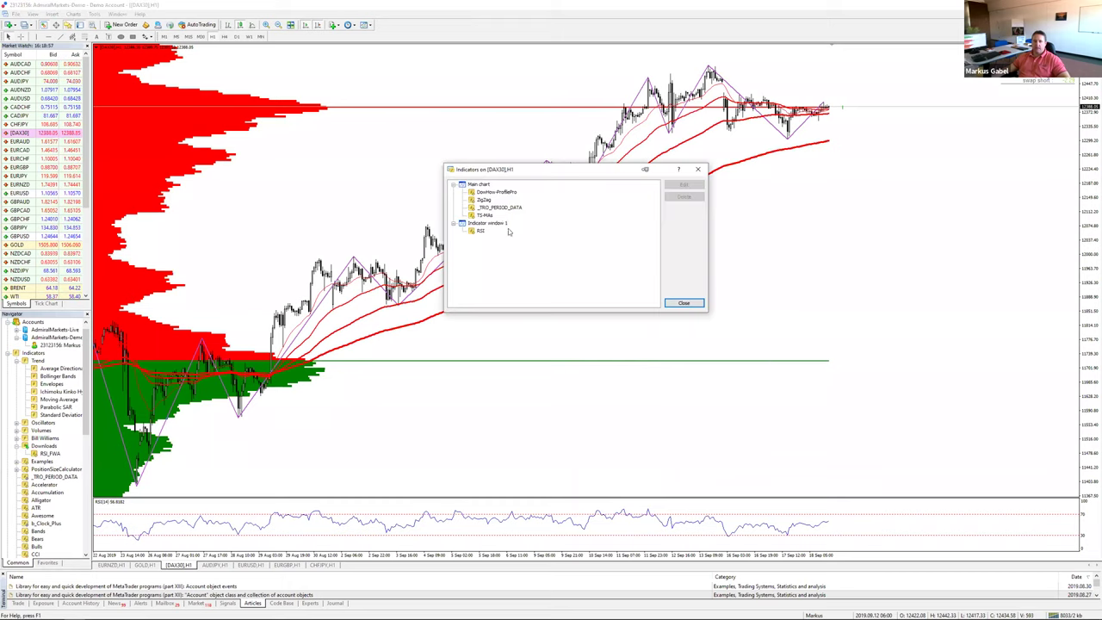
left_click(486, 215)
left_click(684, 196)
left_click(683, 304)
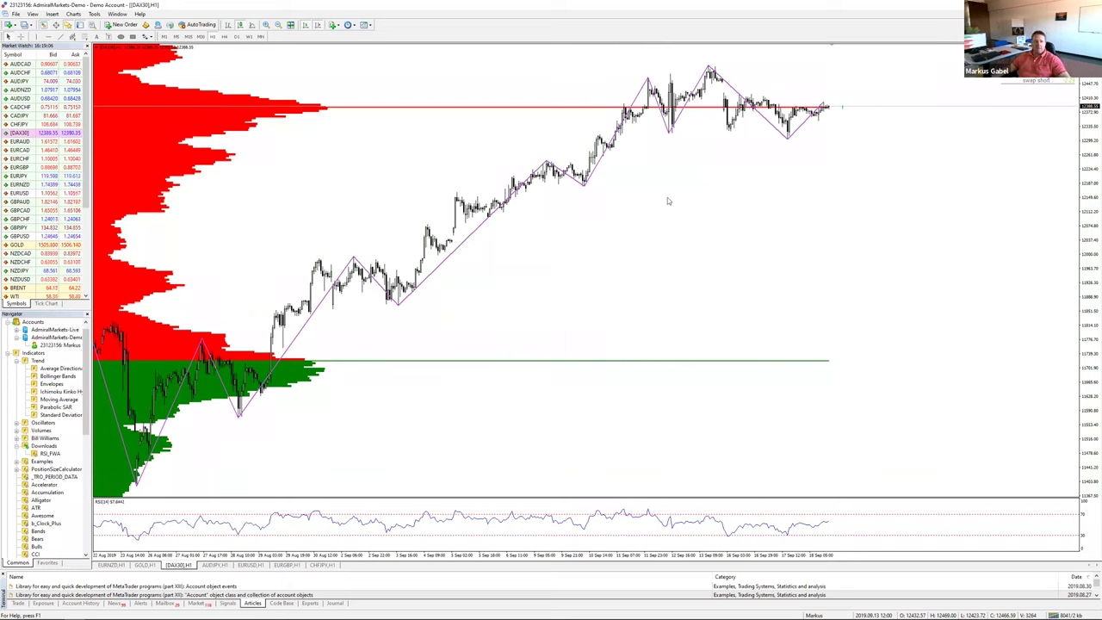
Add Bollinger Bands to the DAX30 chart with period 20, deviations 2, applied to the close
left_click(57, 377)
left_click_drag(575, 328, 575, 329)
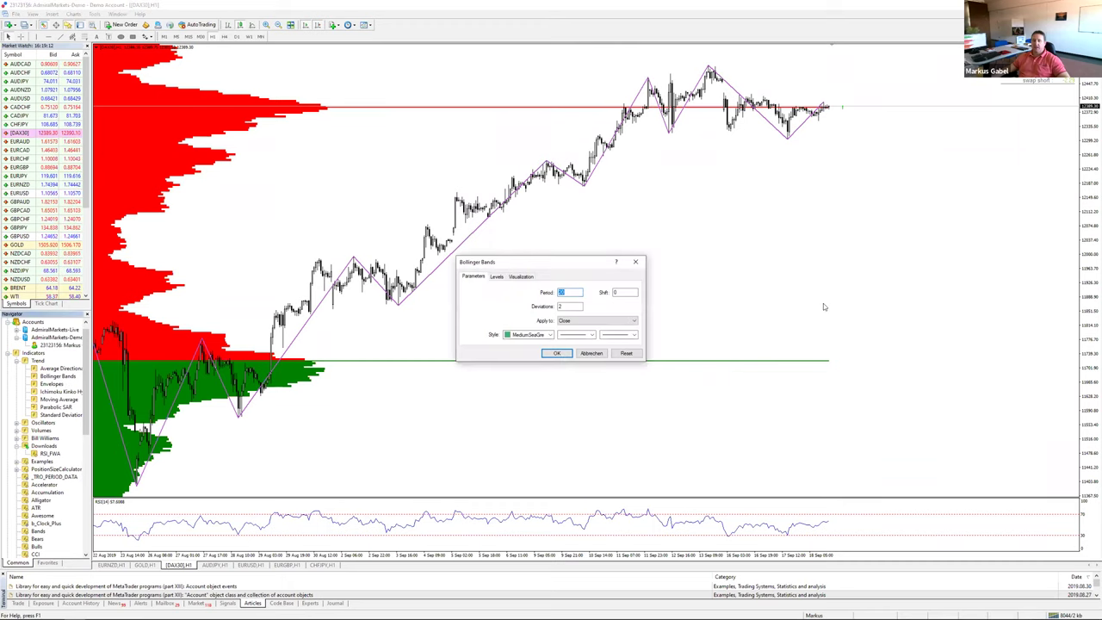
key("Return")
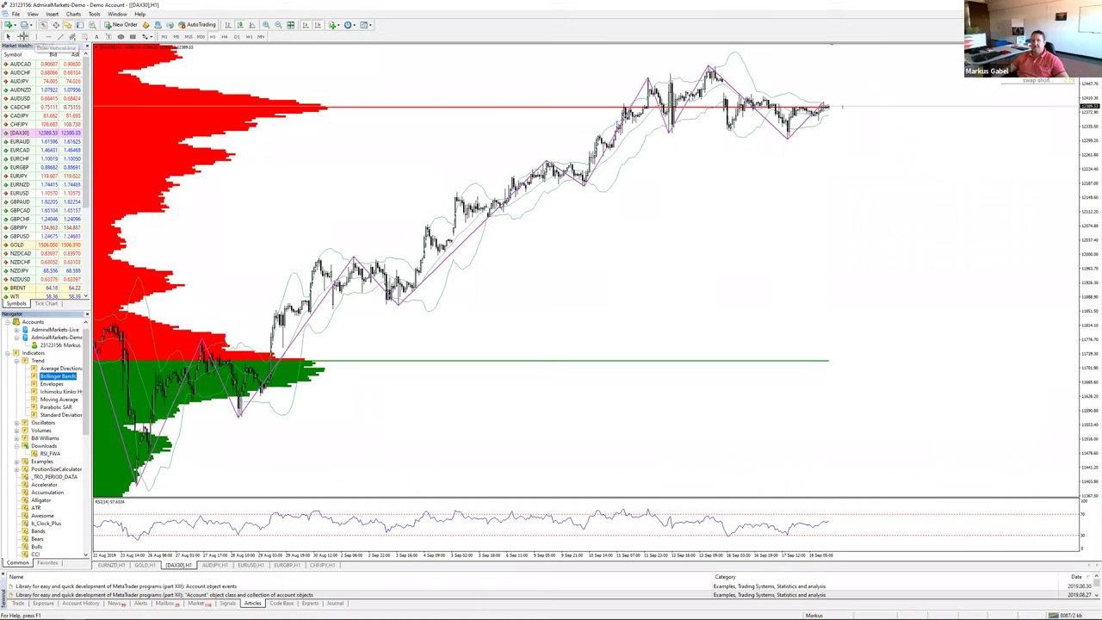
Mark the swing low around 10 September with three thin red ellipses and a short green trend line beneath the price
left_click(21, 36)
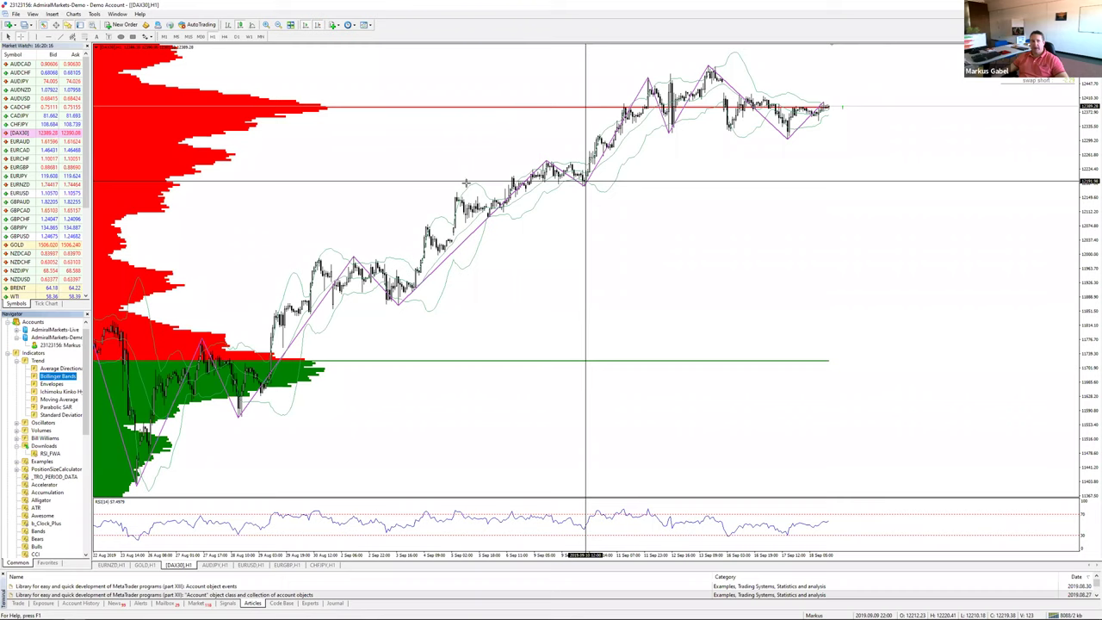
left_click(121, 39)
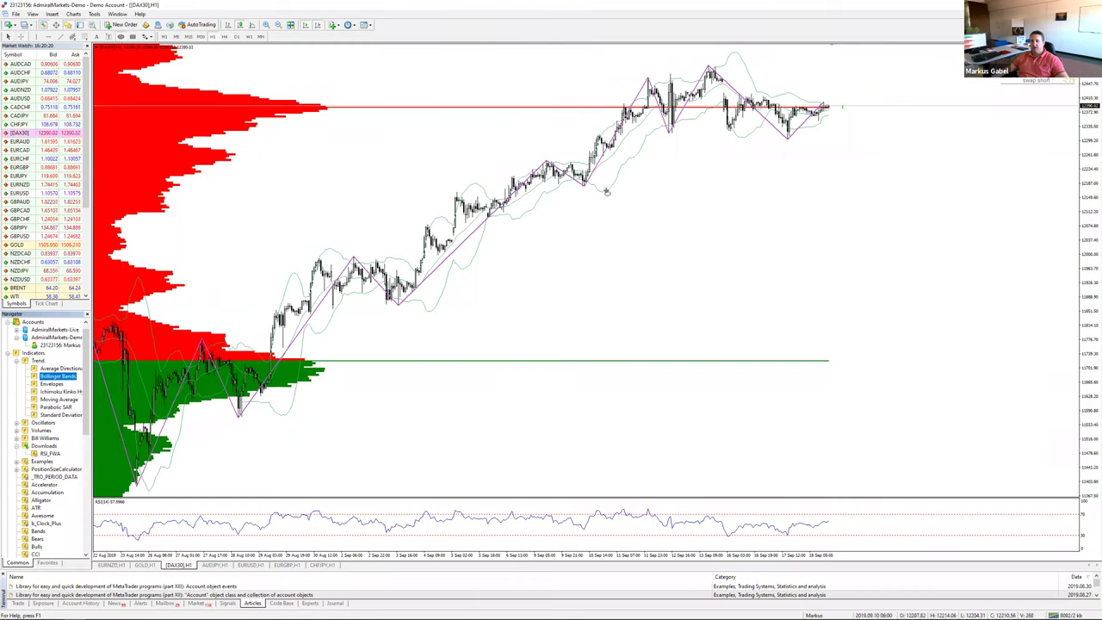
left_click_drag(606, 191, 575, 192)
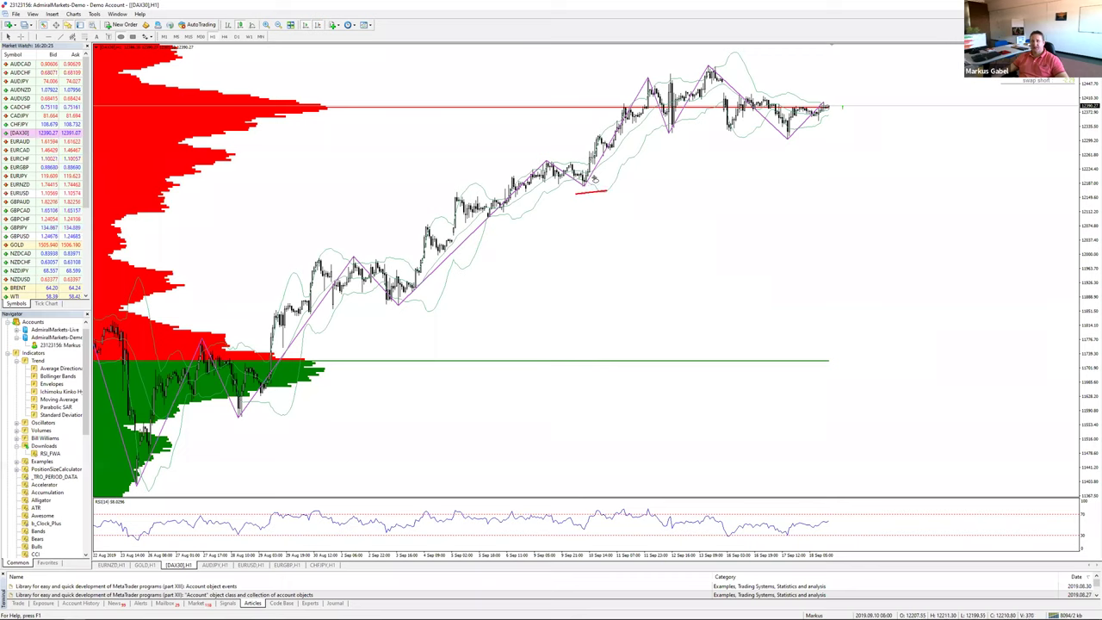
left_click_drag(603, 185, 579, 188)
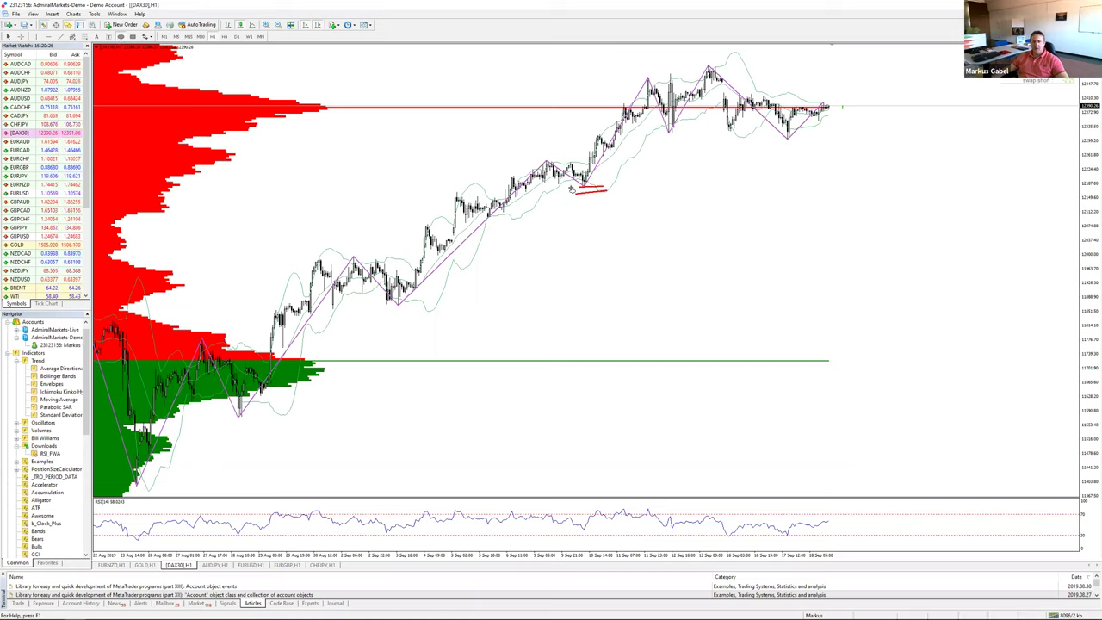
left_click_drag(565, 176, 571, 193)
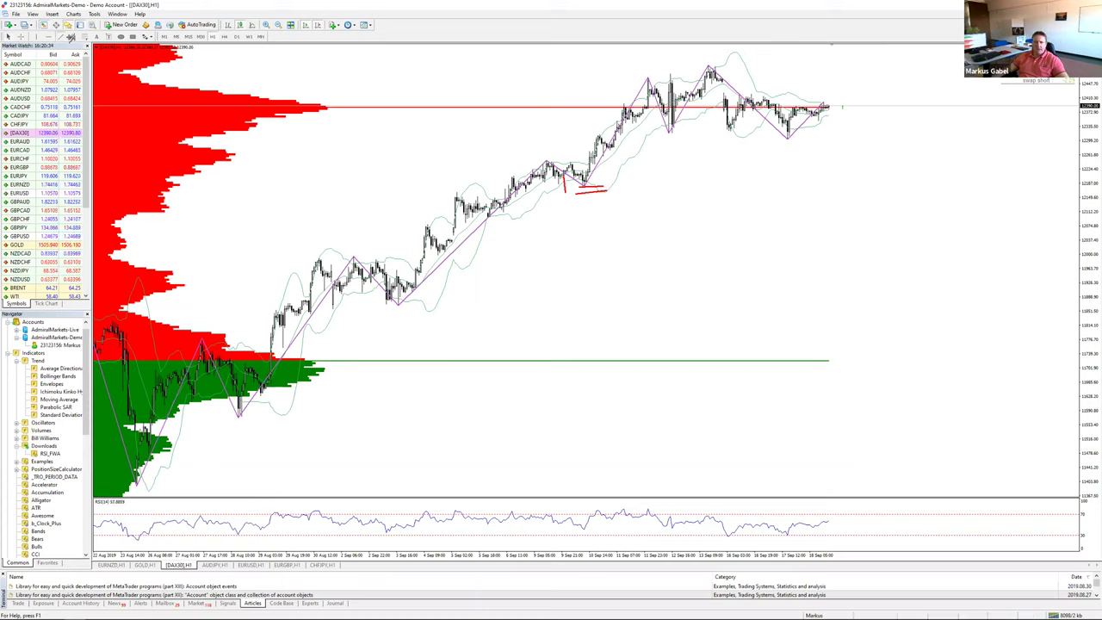
left_click_drag(575, 190, 608, 189)
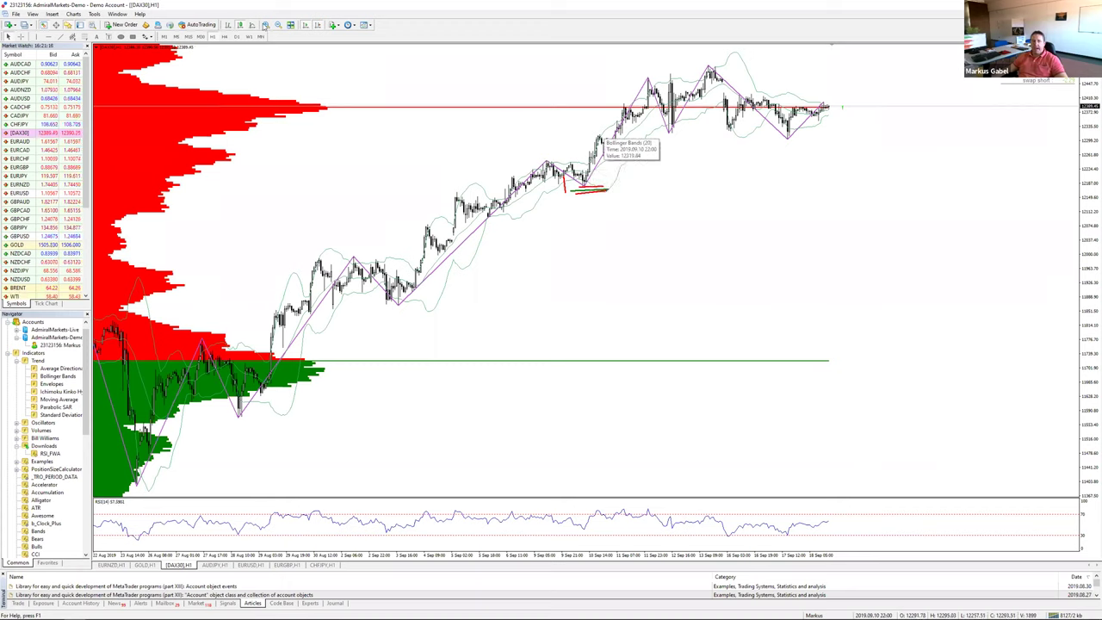
Remove the Bollinger Bands indicator from the DAX30 chart
key("plus")
key("plus")
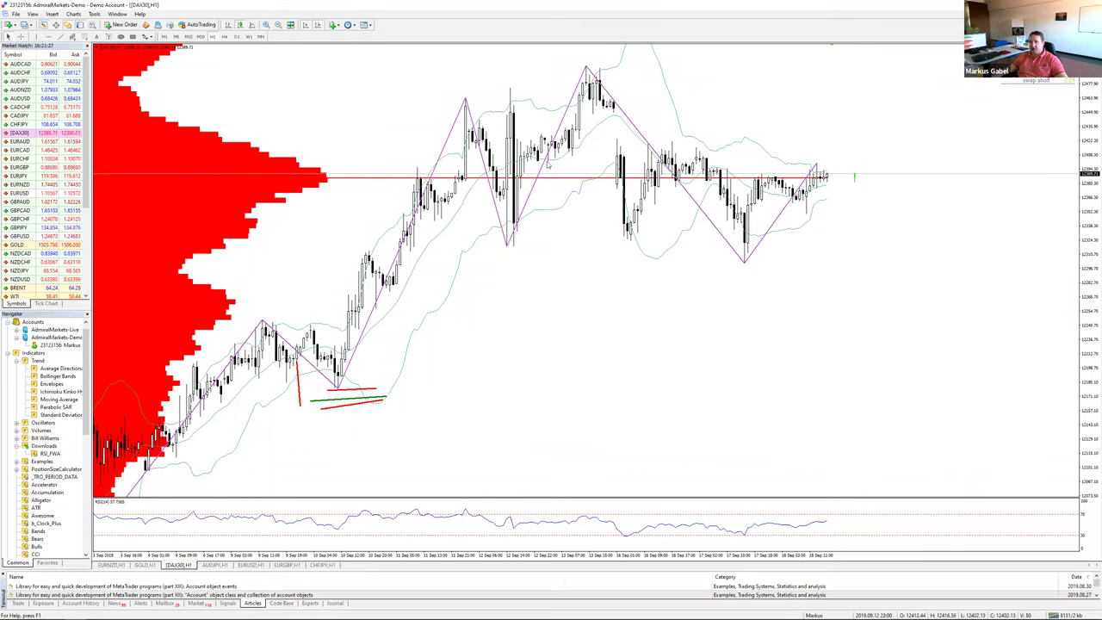
mouse_move(547, 166)
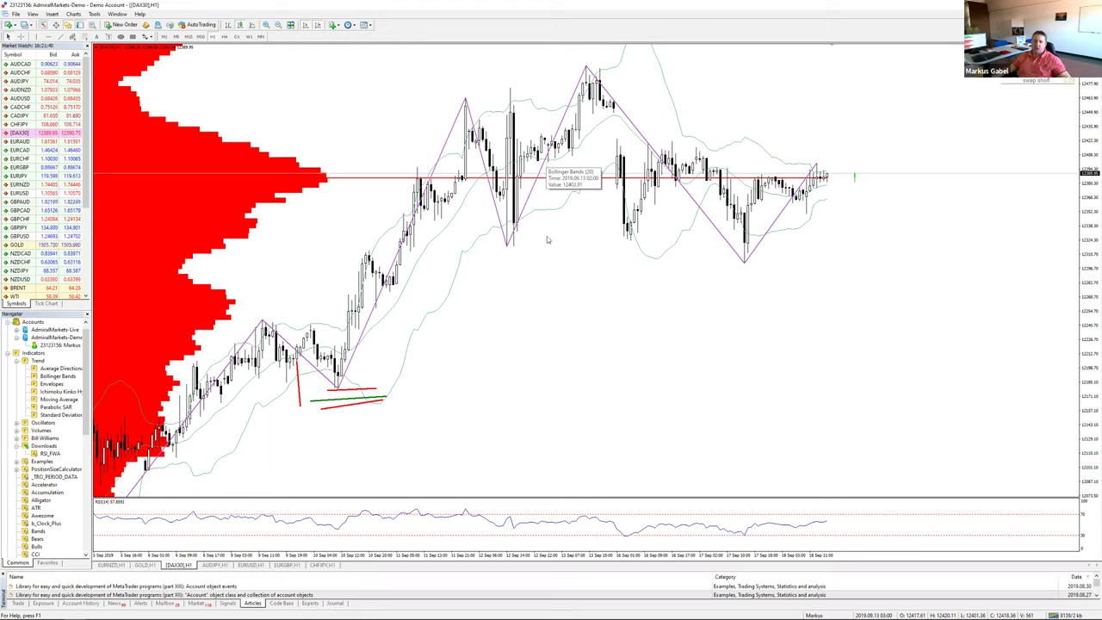
right_click(593, 364)
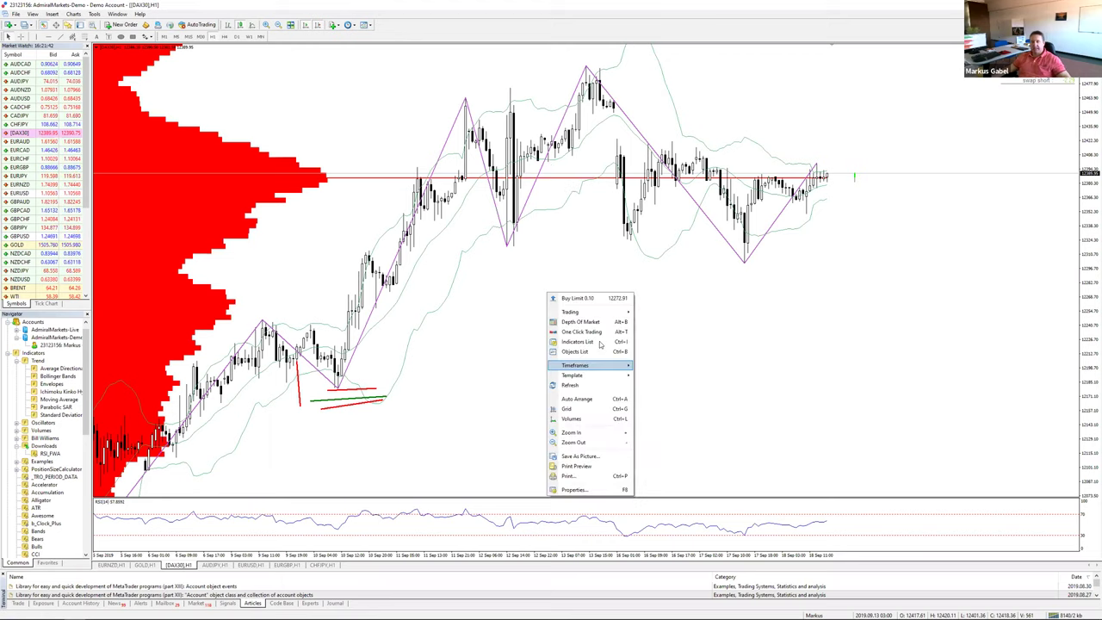
left_click(601, 346)
left_click(491, 215)
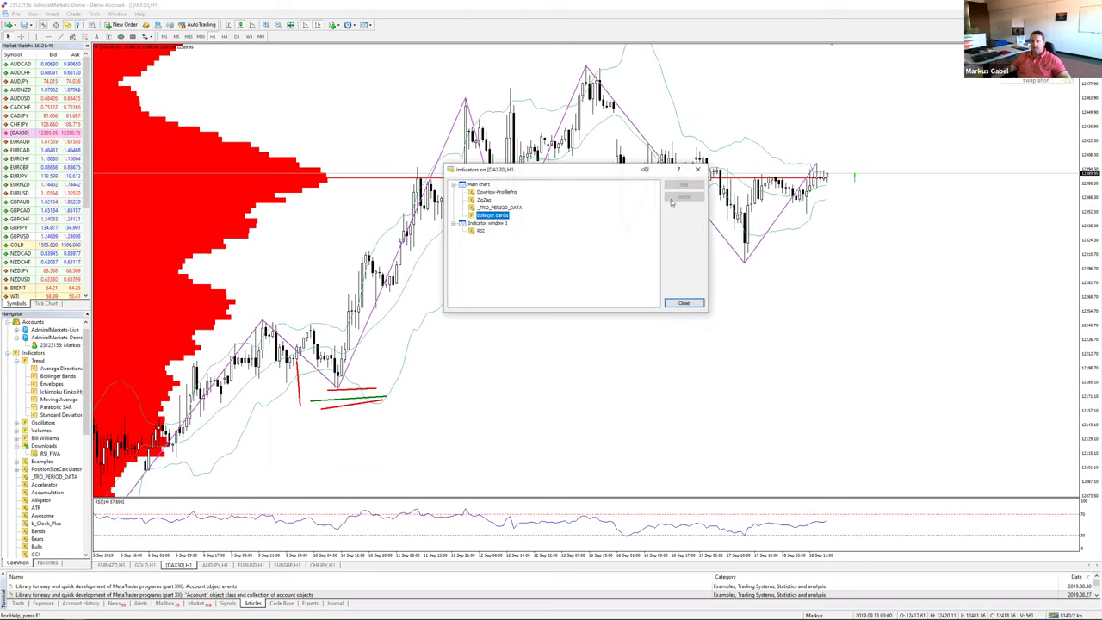
key("Delete")
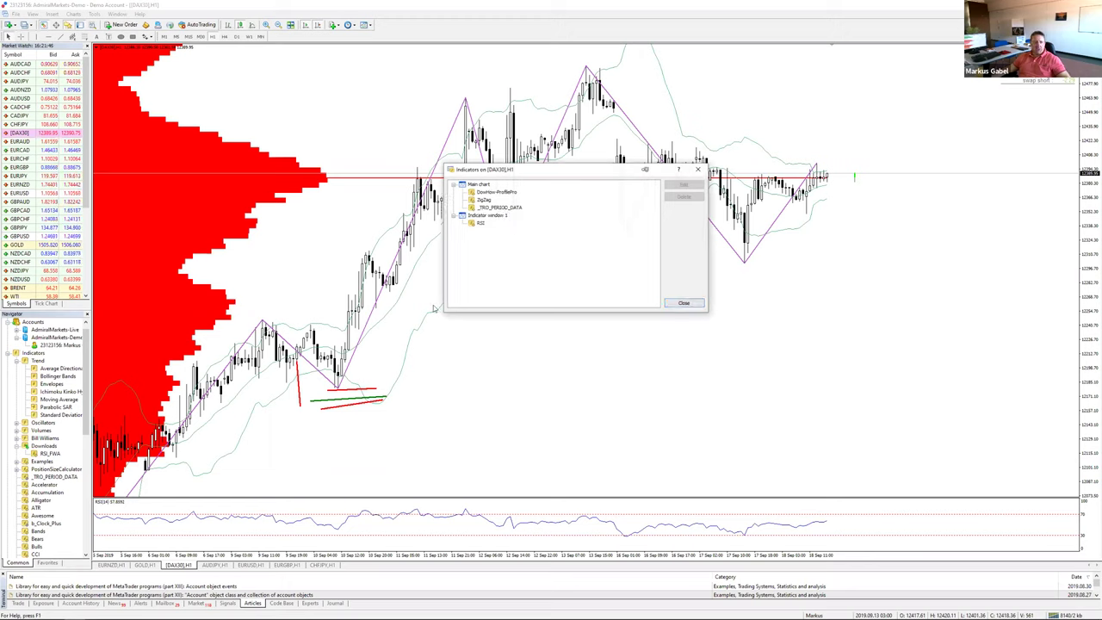
left_click(693, 305)
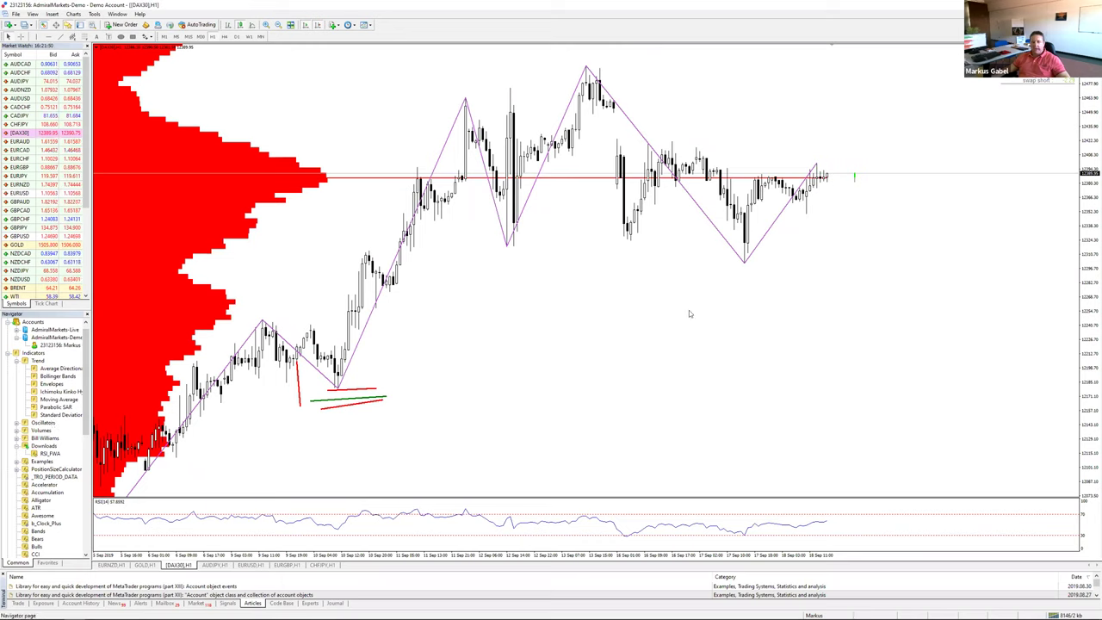
Add a Parabolic SAR indicator in lime to the chart with step 0.02 and maximum 0.2
left_click_drag(688, 313, 625, 313)
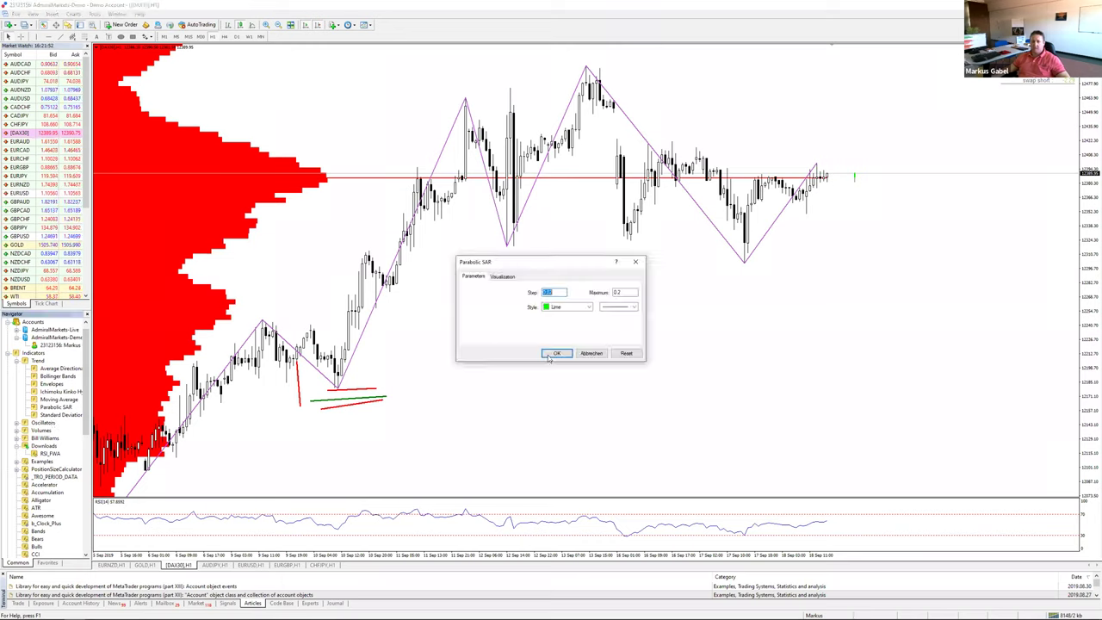
left_click(555, 354)
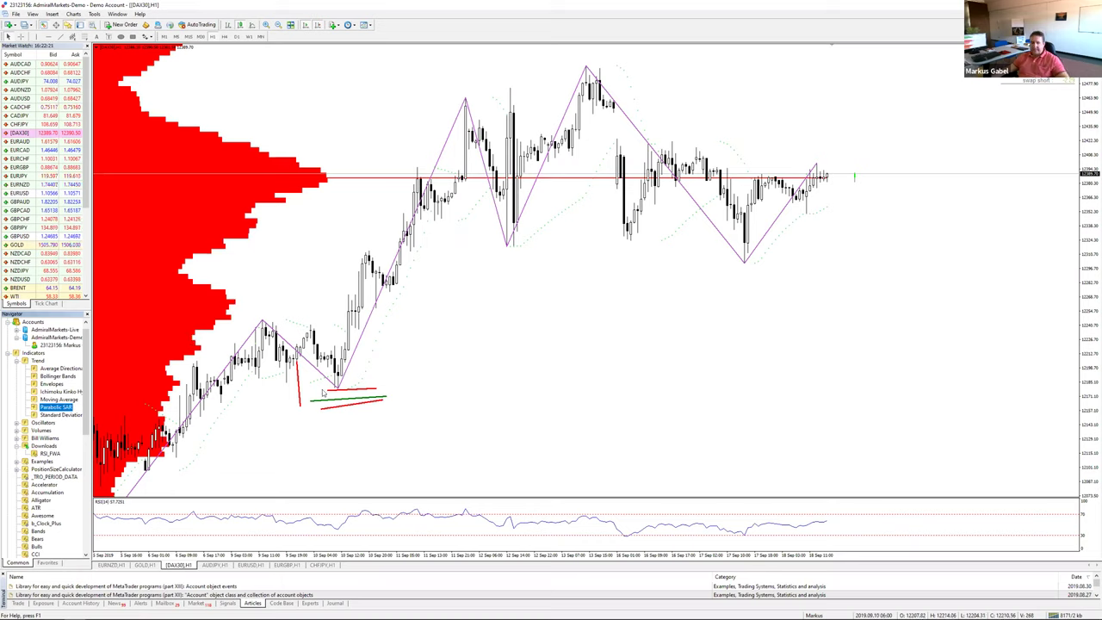
right_click(486, 409)
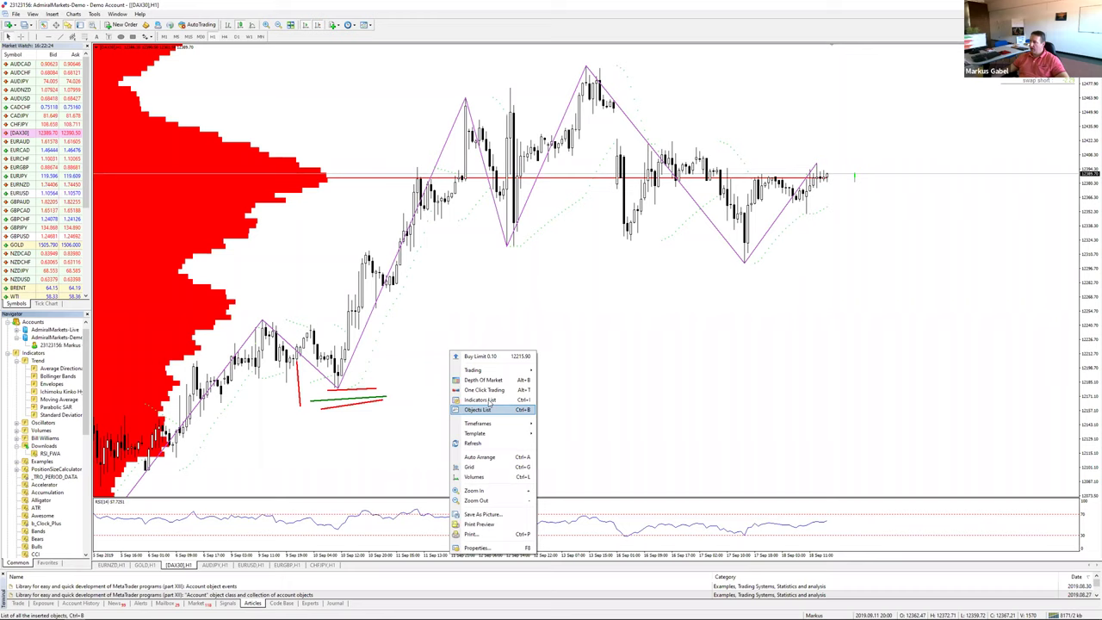
left_click(488, 401)
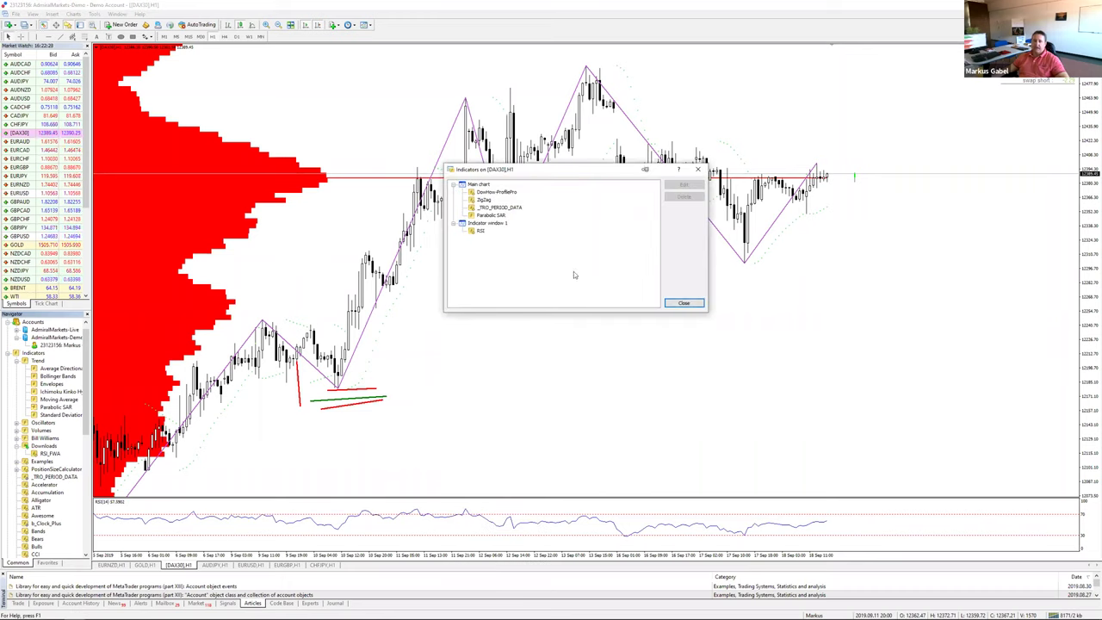
left_click(504, 217)
key("Escape")
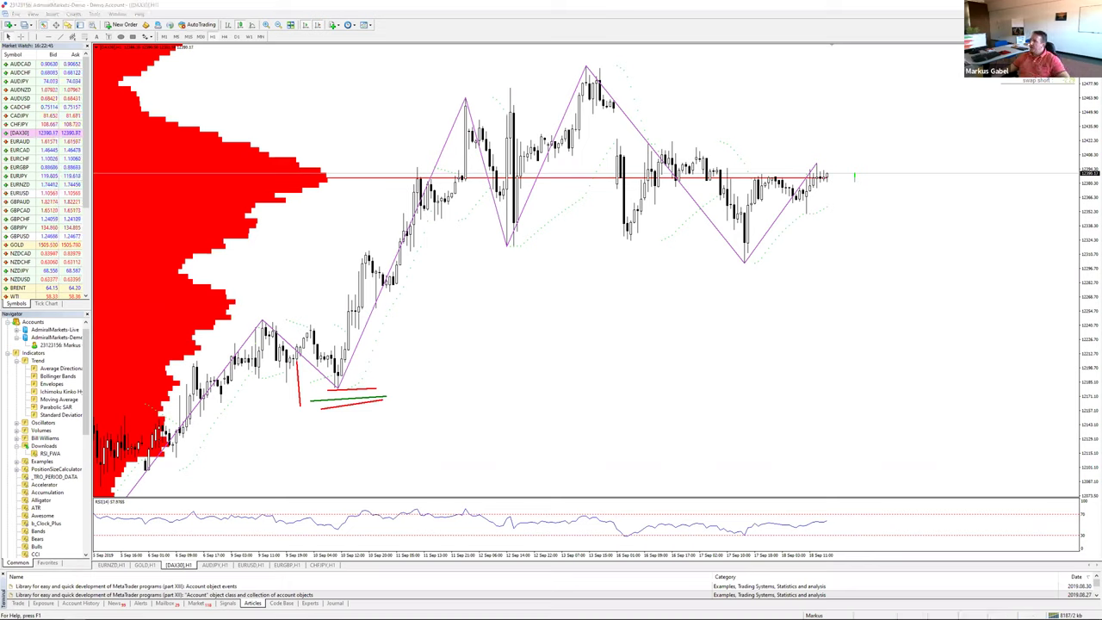
Switch to the presentation and advance to the "What are oscillators?" slide
key("alt+Tab")
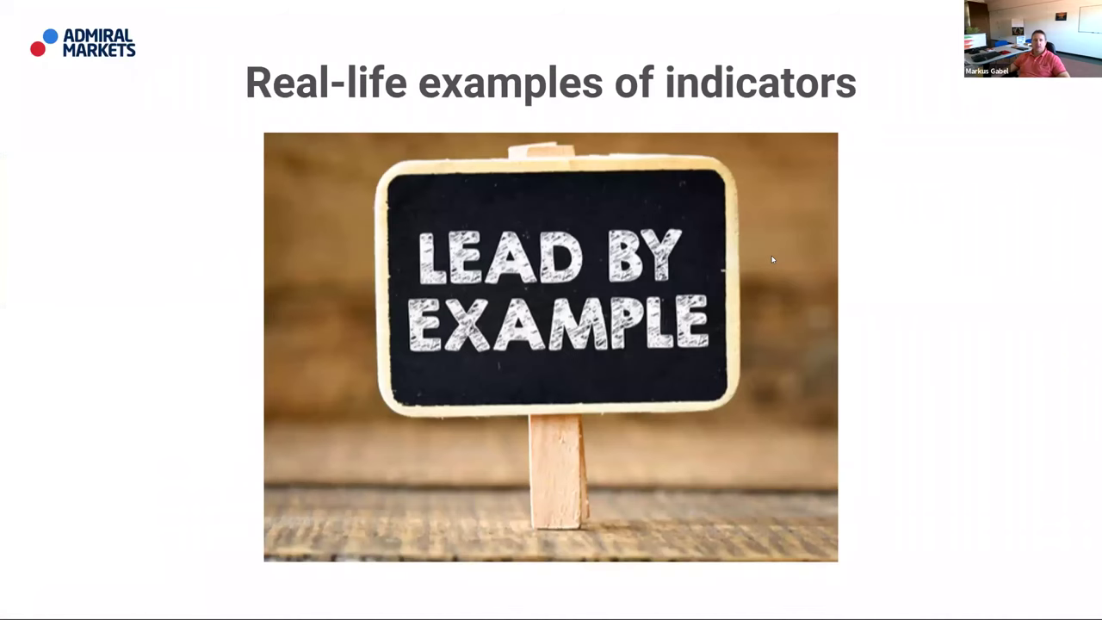
key("Right")
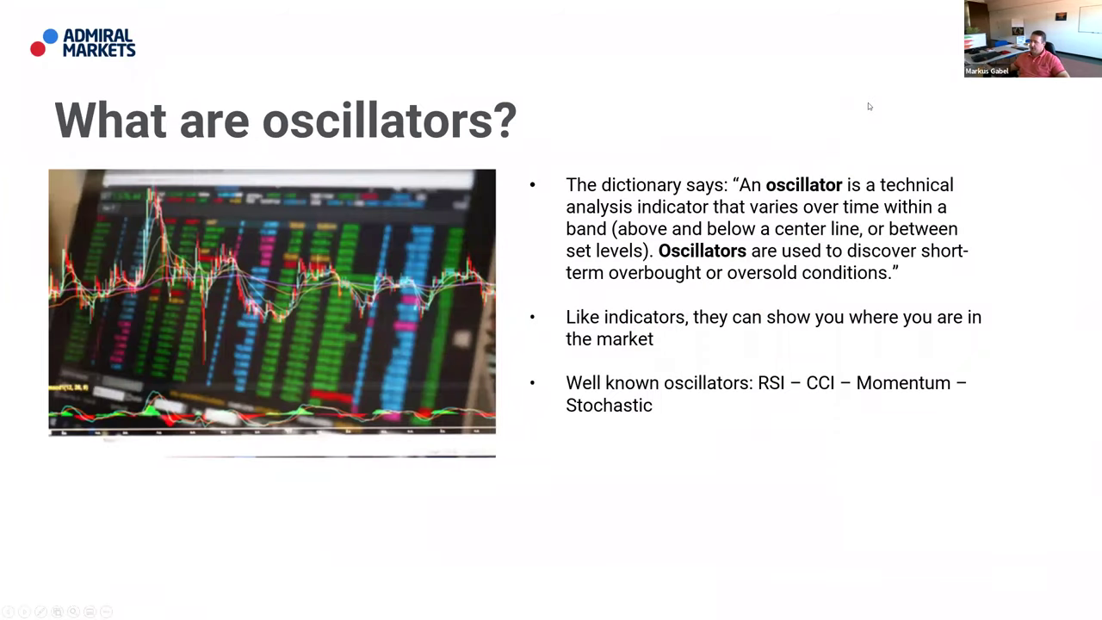
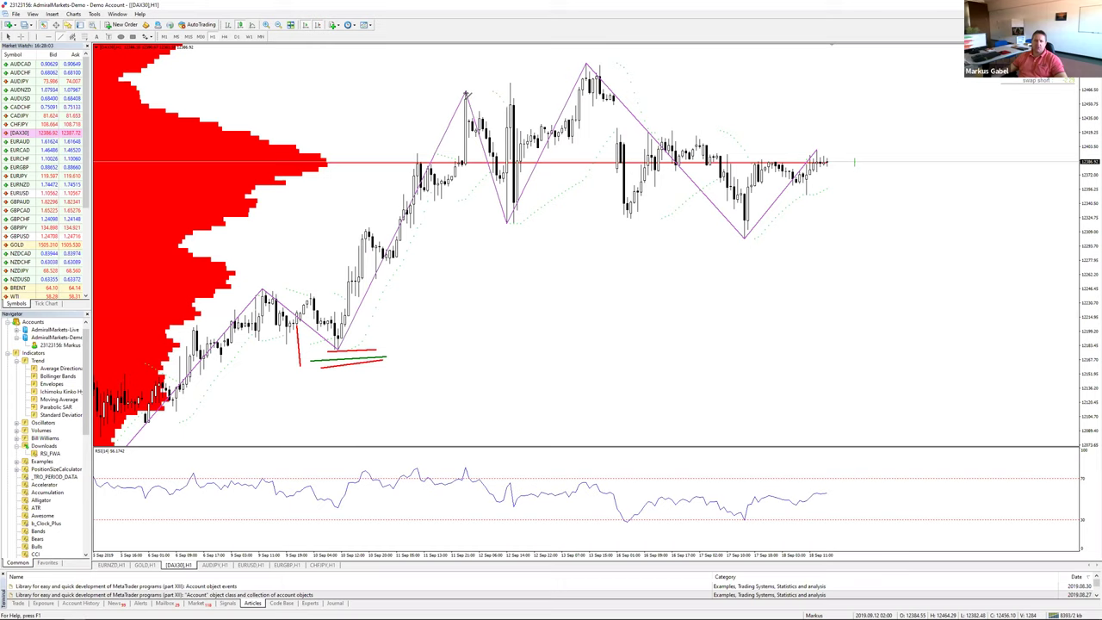
Draw green trend lines across the two neighbouring price highs around 12 September and across the matching RSI peaks
left_click_drag(464, 91, 510, 83)
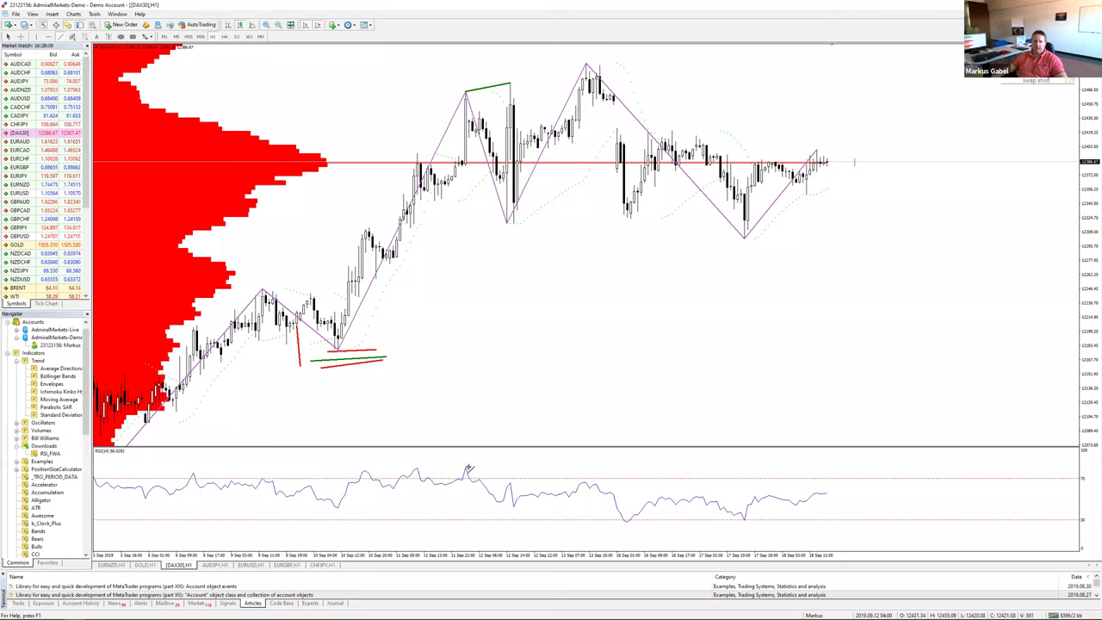
left_click_drag(465, 467, 510, 485)
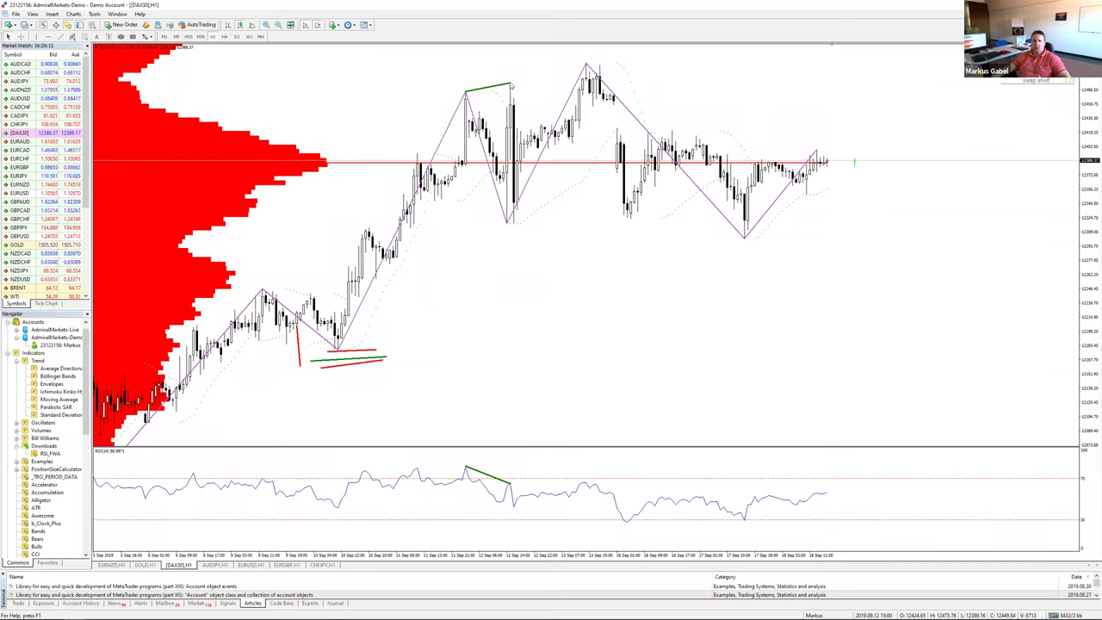
Extend the green trend lines on the price highs and the RSI peaks to the 13 September peak
double_click(491, 88)
left_click_drag(512, 86, 582, 64)
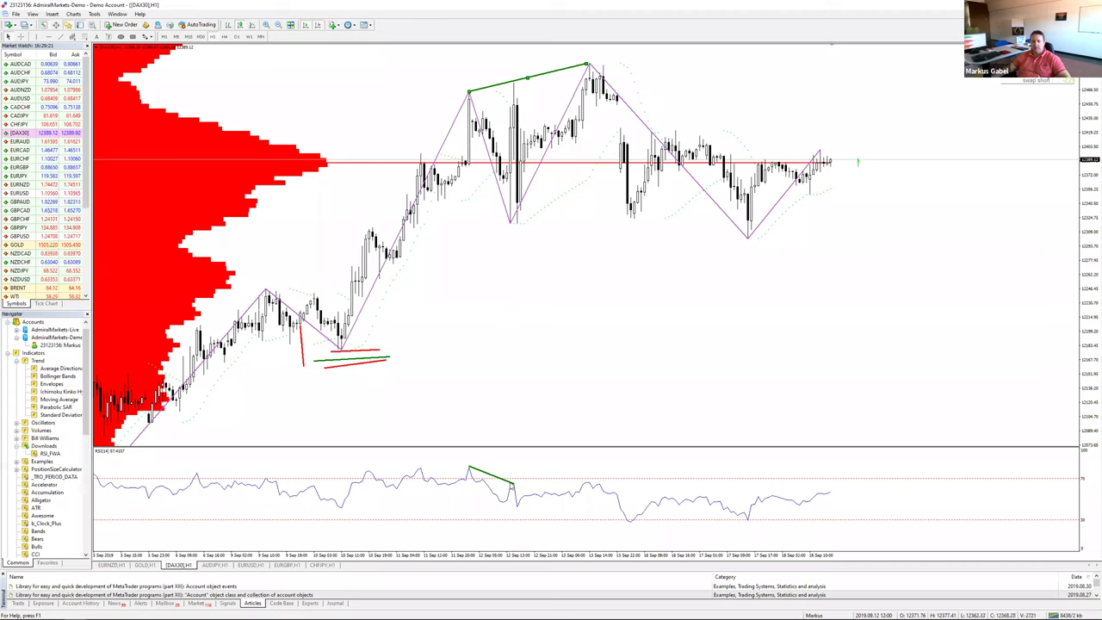
left_click_drag(513, 484, 585, 483)
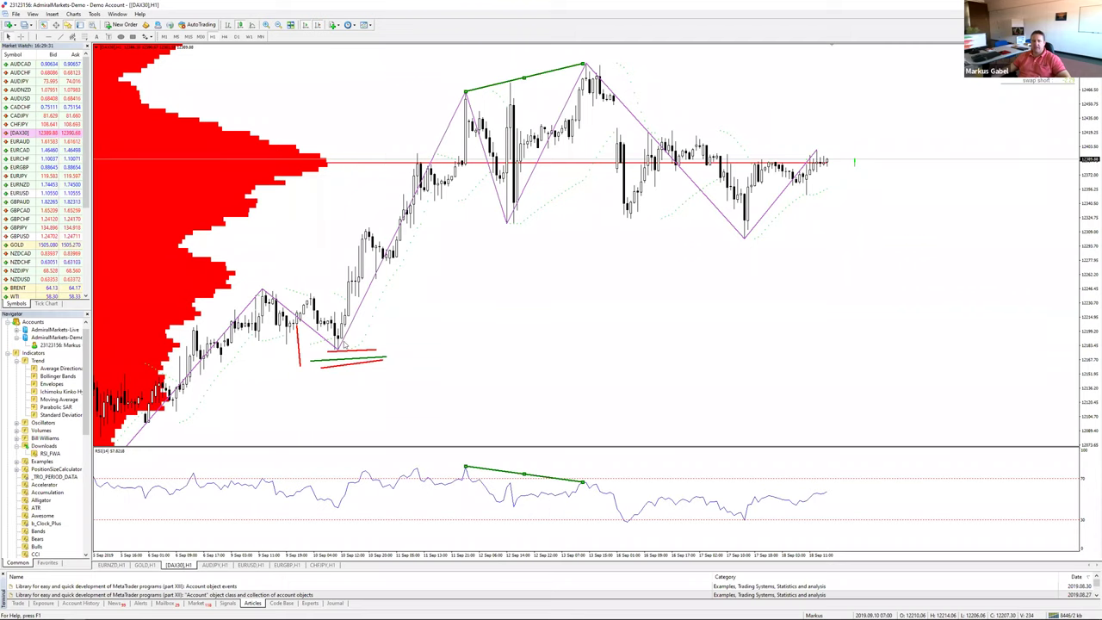
Reposition the green line from beneath the 10 September low so it connects the 13 September peak to the 16 September low
left_click_drag(347, 361, 646, 124)
left_click_drag(624, 225, 626, 219)
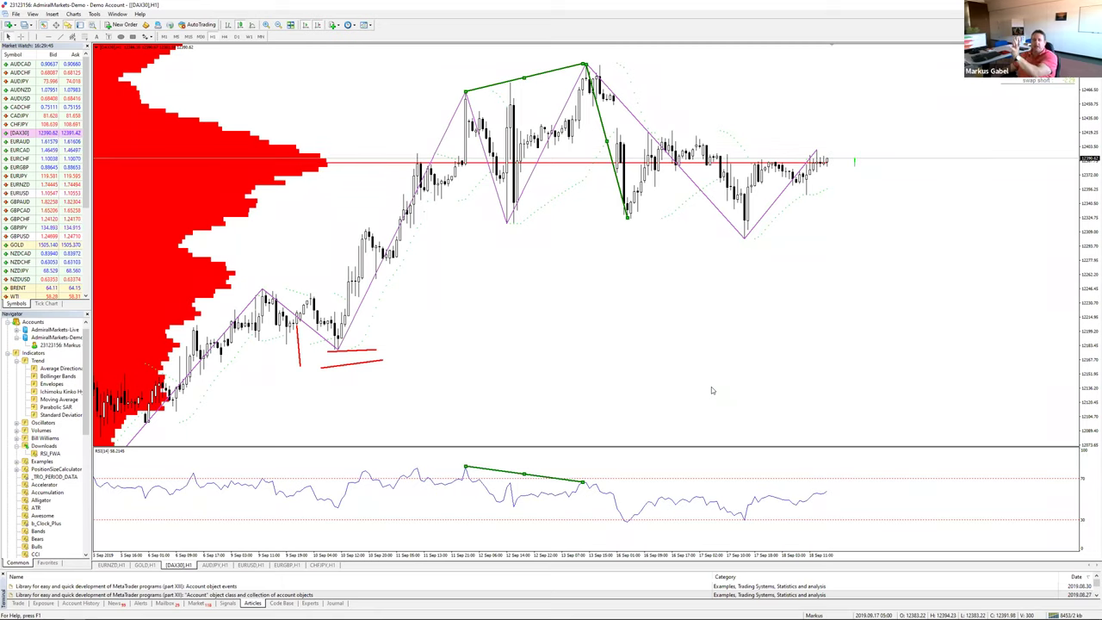
Delete the lowest thin red ellipse and widen the two remaining ones into rounded ellipses at the 10 September swing low
double_click(352, 366)
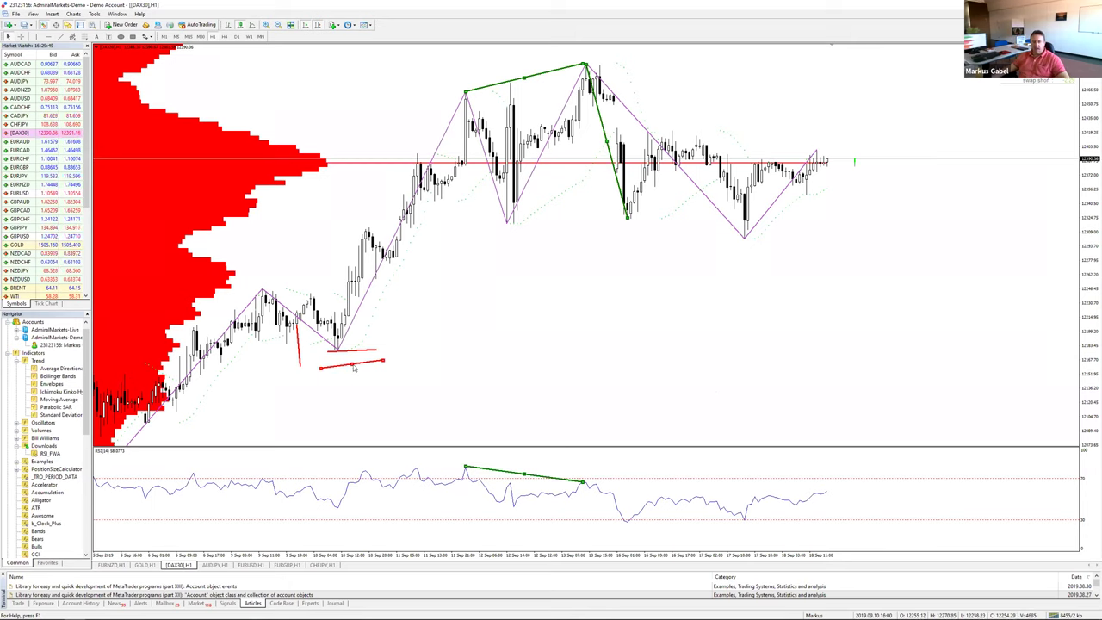
key("Delete")
mouse_move(352, 350)
left_mouse_down()
mouse_move(356, 376)
mouse_move(353, 365)
mouse_move(262, 364)
mouse_move(278, 360)
left_mouse_up()
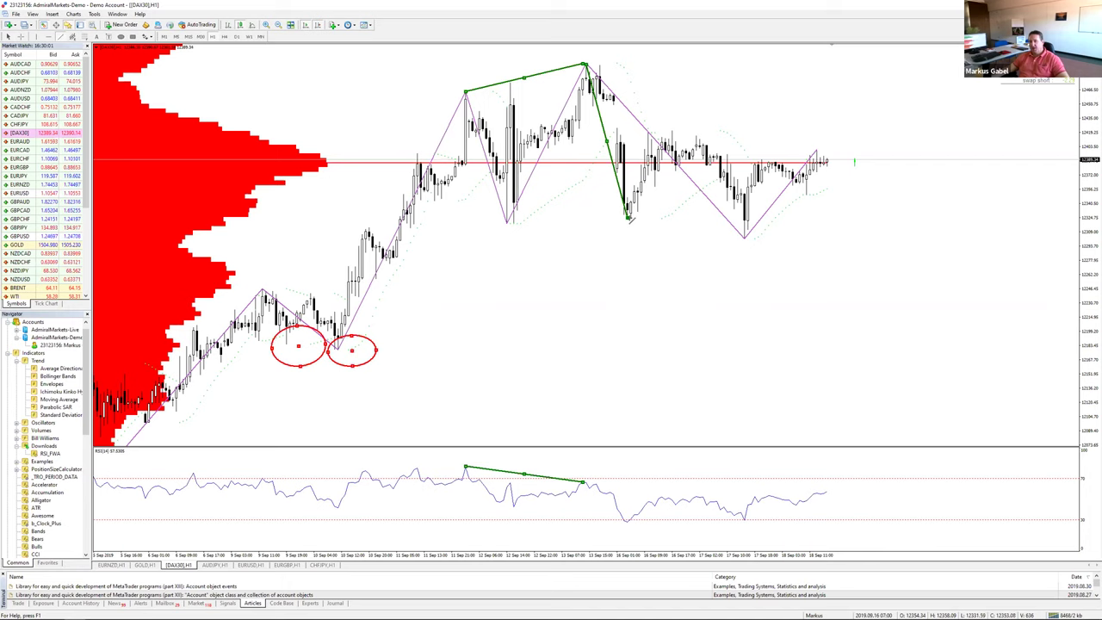
Draw a green trend line from the 16 September price low to the 17 September price low
left_click_drag(666, 229, 747, 242)
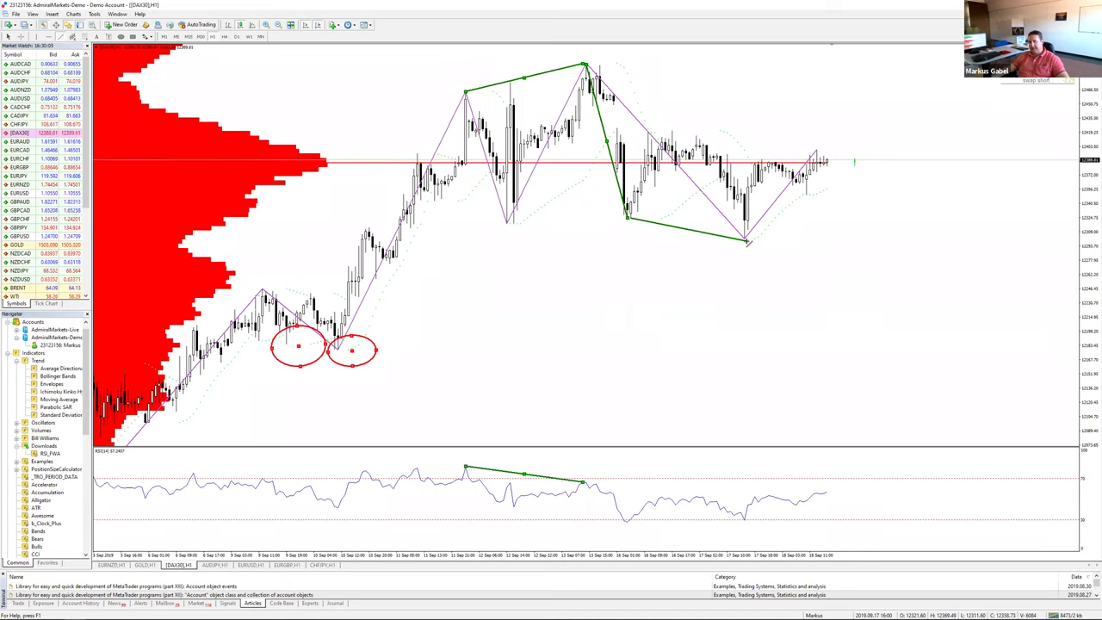
Draw a green trend line on the RSI from its 16 September low to its 17 September low
left_click(72, 38)
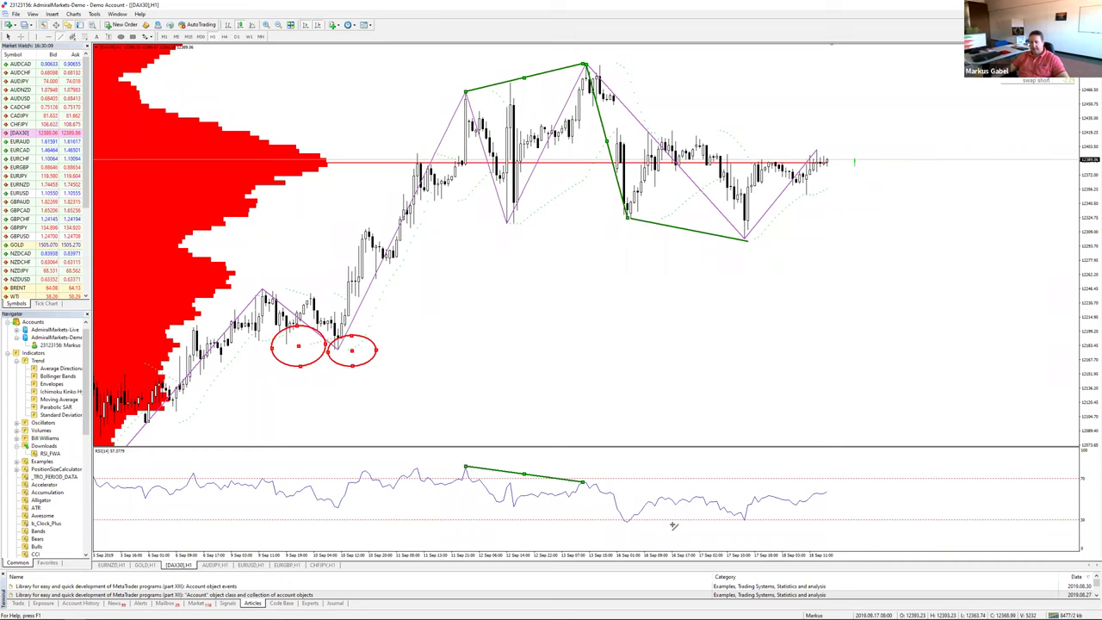
left_click_drag(629, 522, 746, 519)
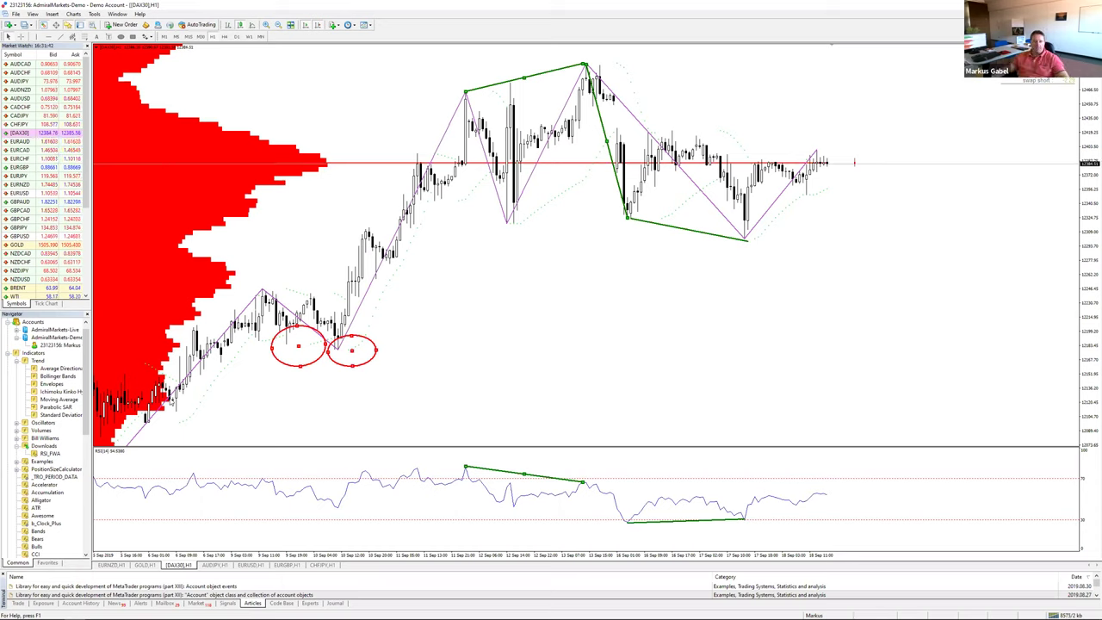
Add the Stochastic Oscillator to the DAX30 chart with its preset parameters, Simple MA method and Low/High price field
left_click(16, 423)
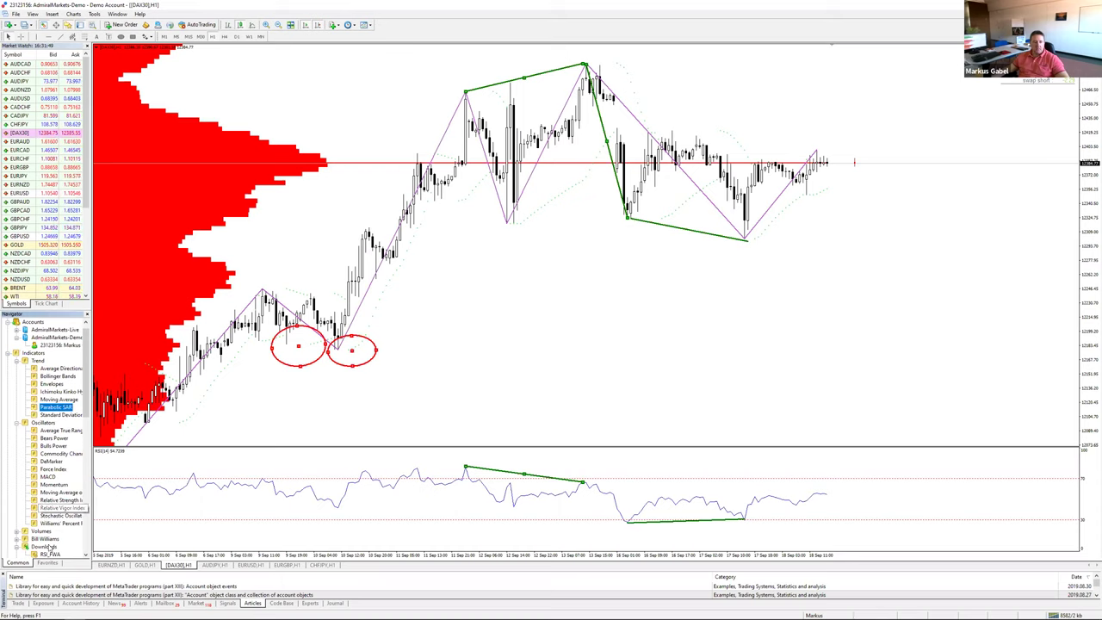
left_click_drag(55, 518, 558, 366)
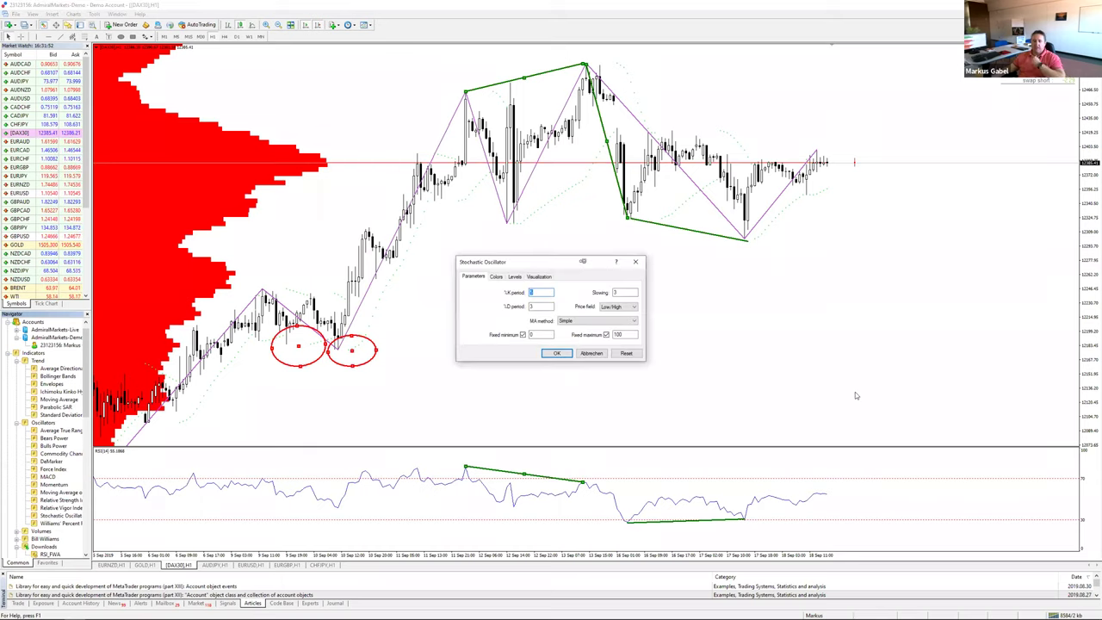
key("Return")
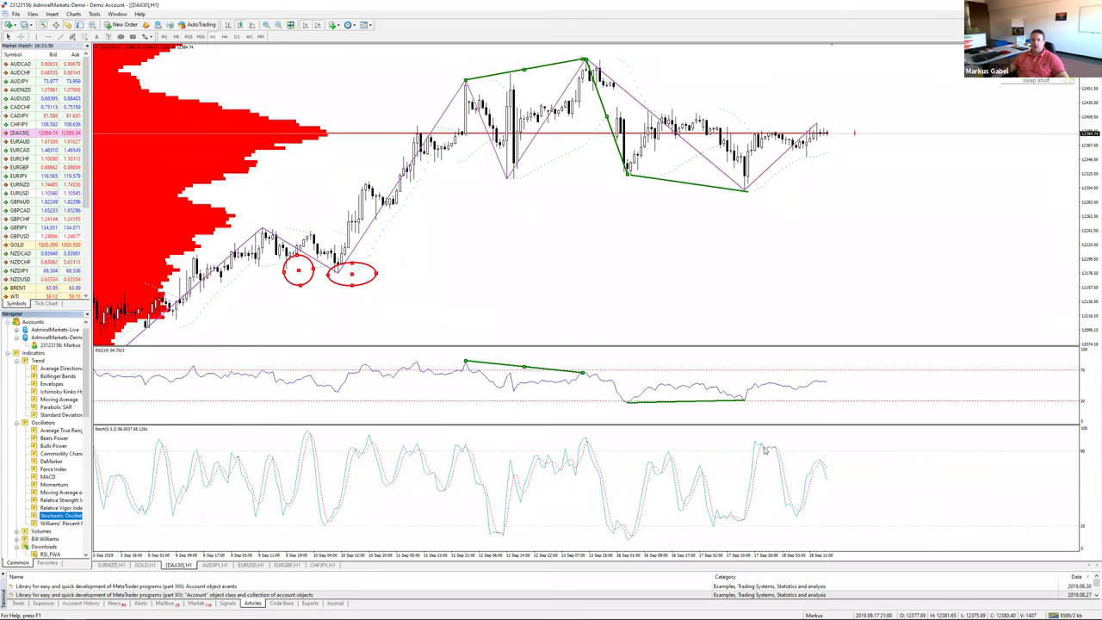
Compare the stochastic's 13 September peak and 16 September low with the matching price swings using the crosshair
left_click(19, 38)
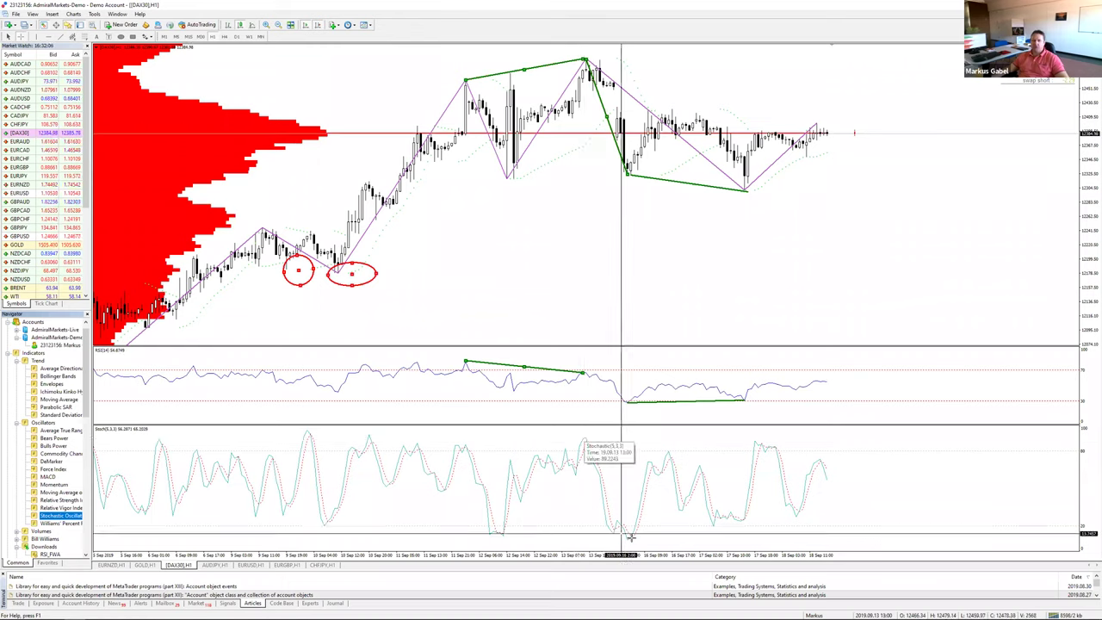
mouse_move(629, 533)
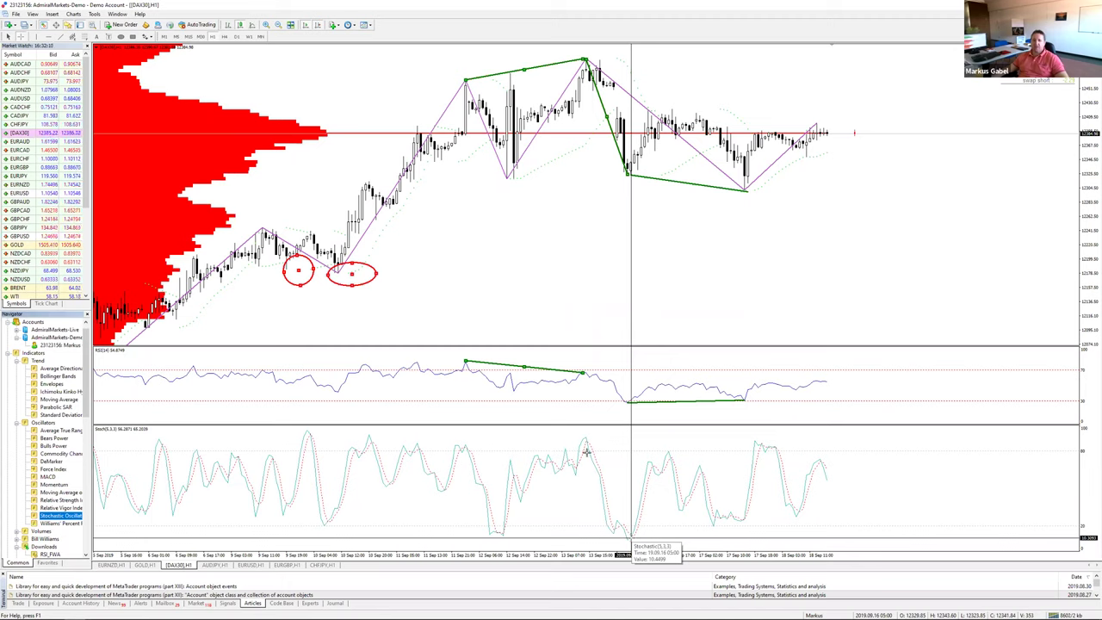
mouse_move(585, 437)
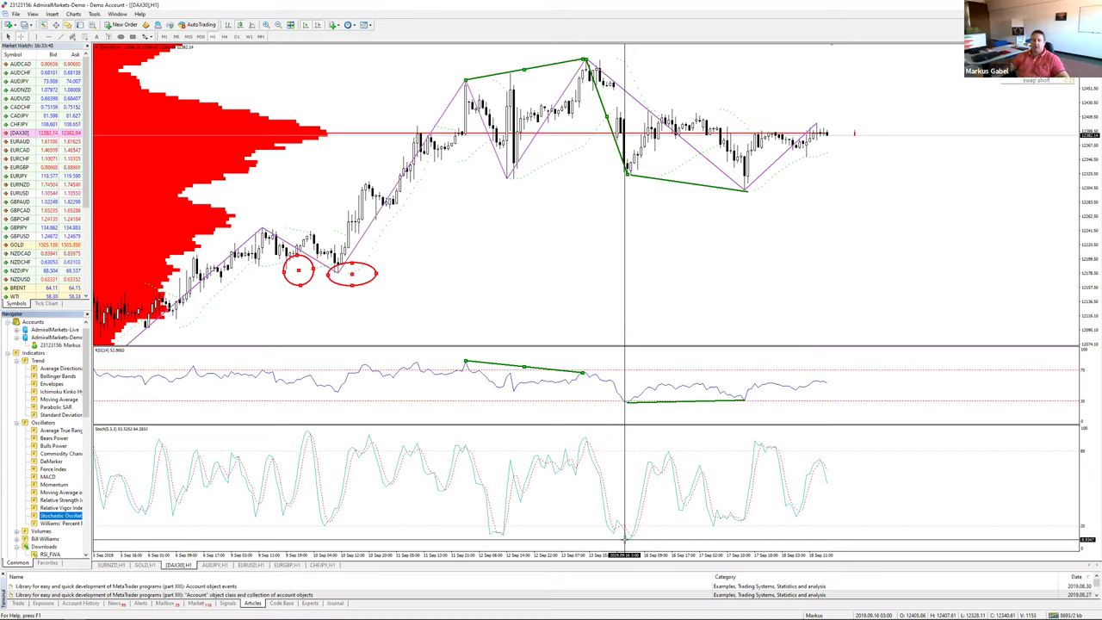
middle_click(592, 92)
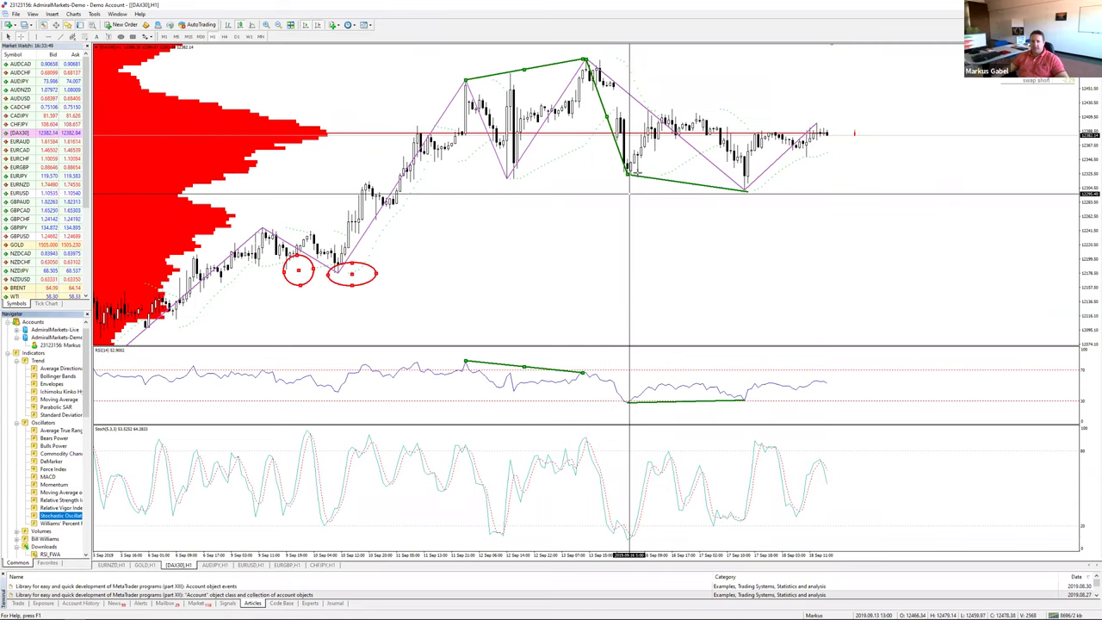
middle_click(348, 278)
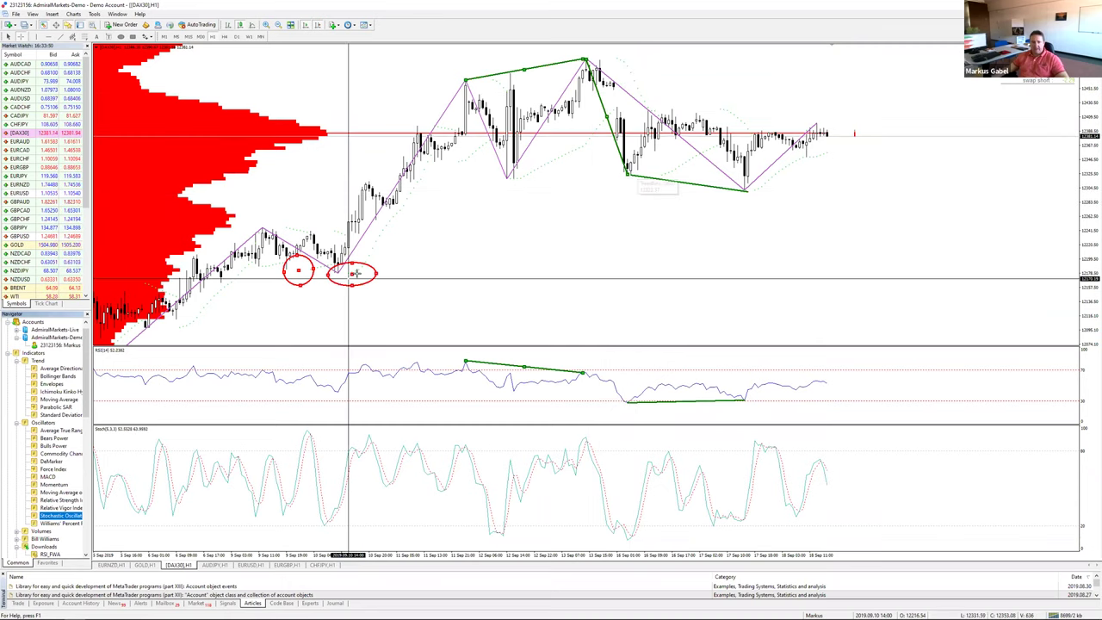
Move one red ellipse from the 10 September low to the 16 September price low and the other into the empty area below the 12 September prices
left_click(351, 277)
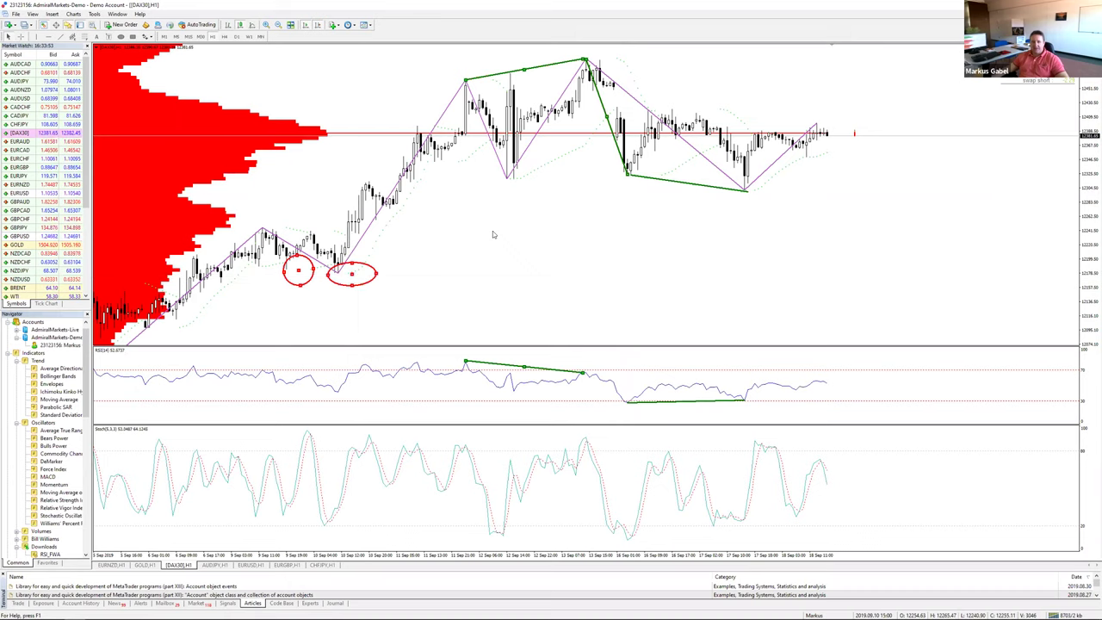
left_click(629, 185)
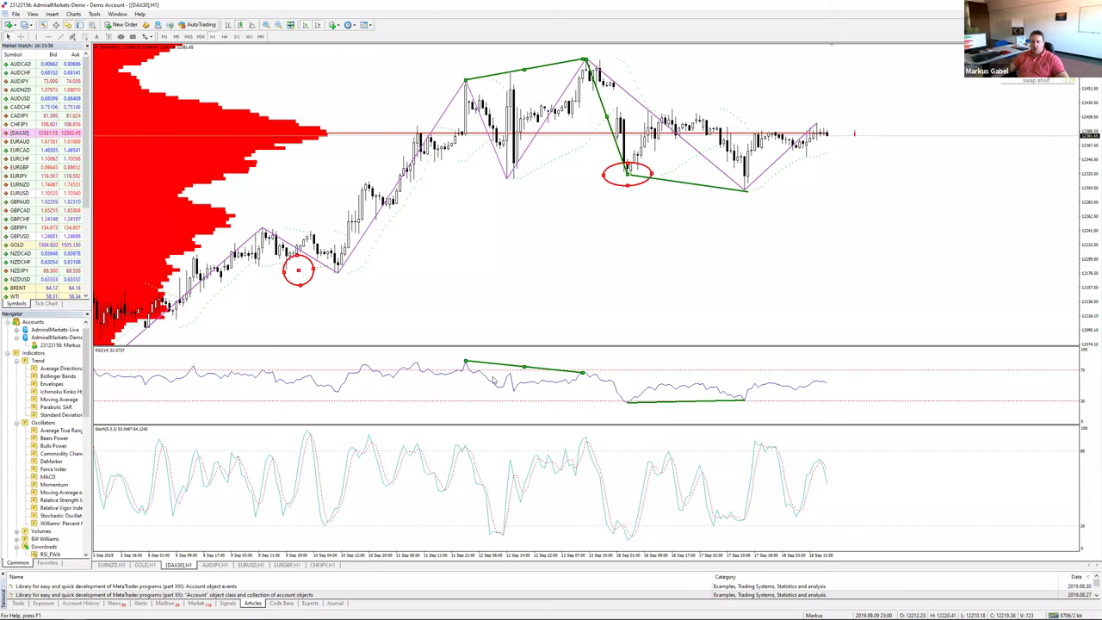
left_click_drag(299, 271, 498, 274)
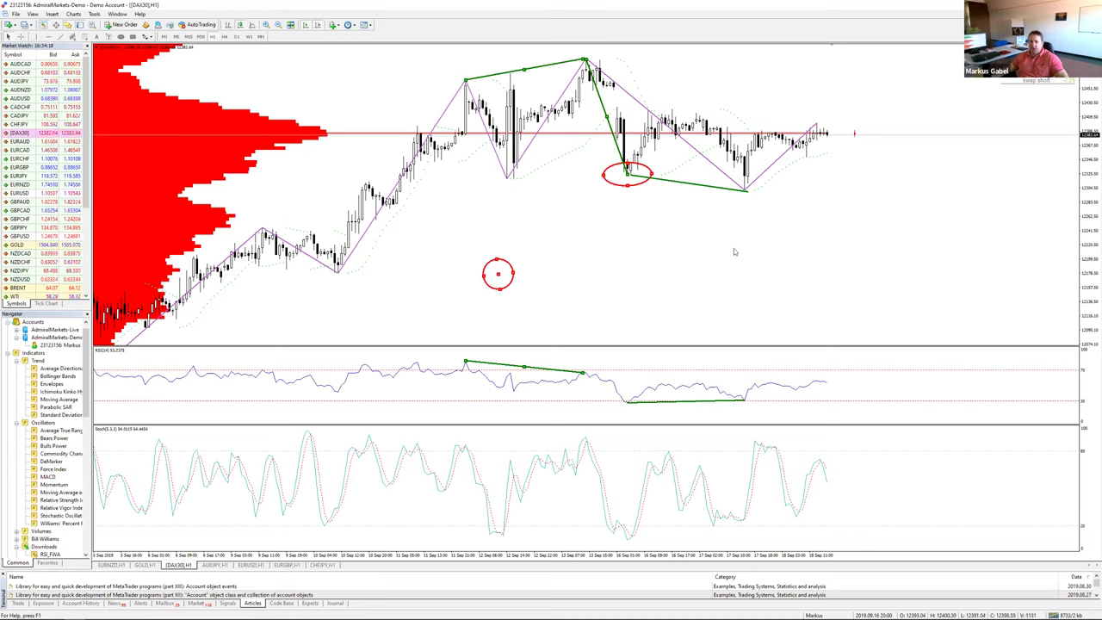
Draw an ellipse around the stochastic's peak late on 17 September
left_click(123, 38)
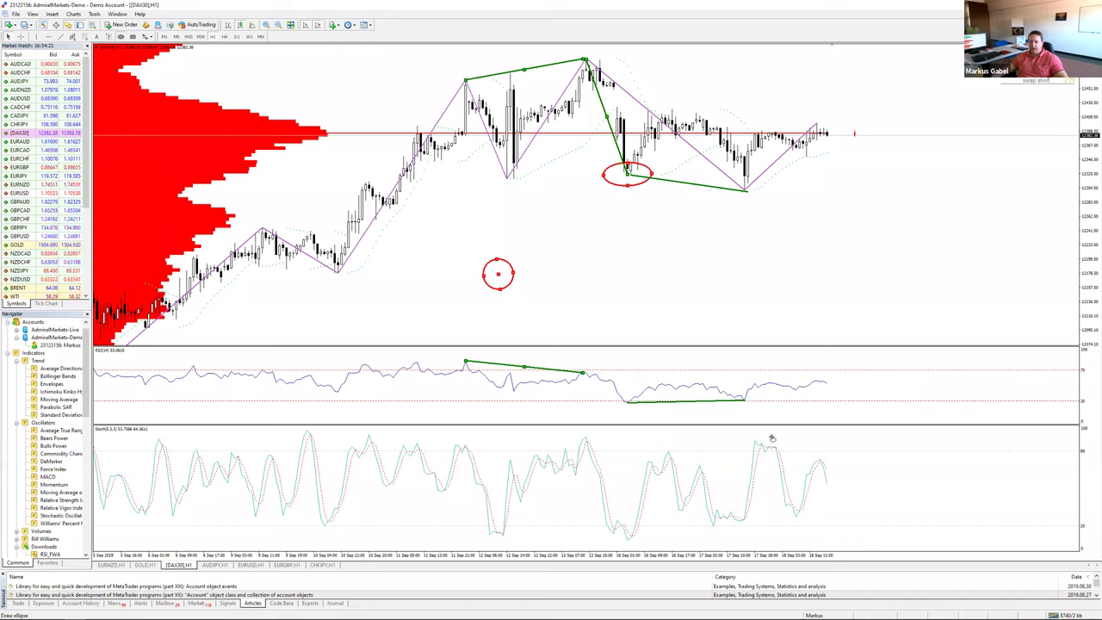
left_click_drag(791, 442, 749, 461)
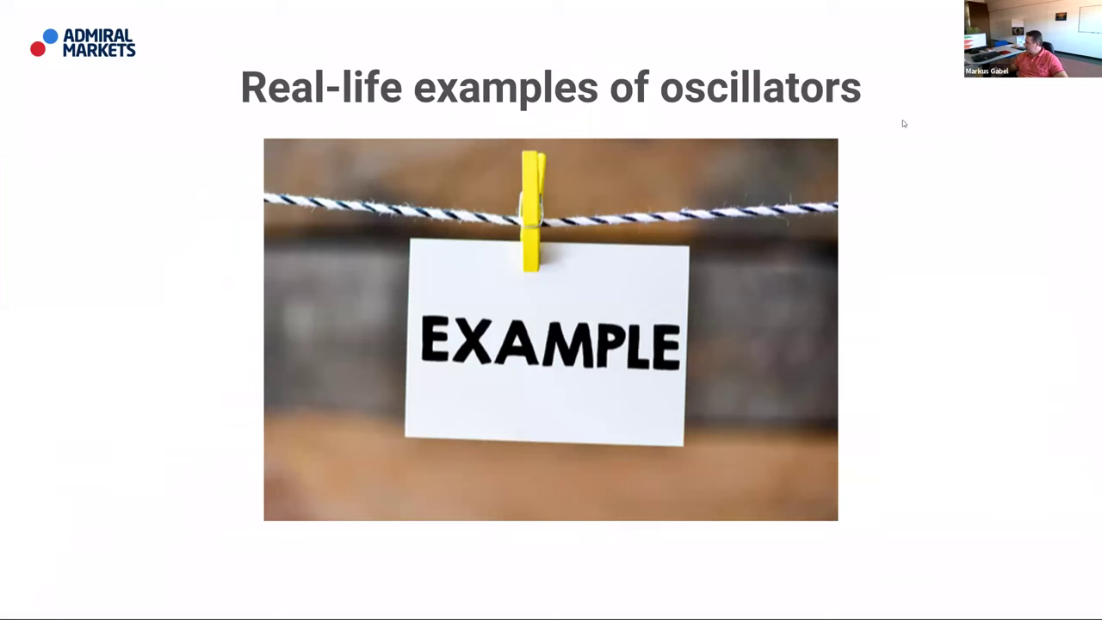
key("Right")
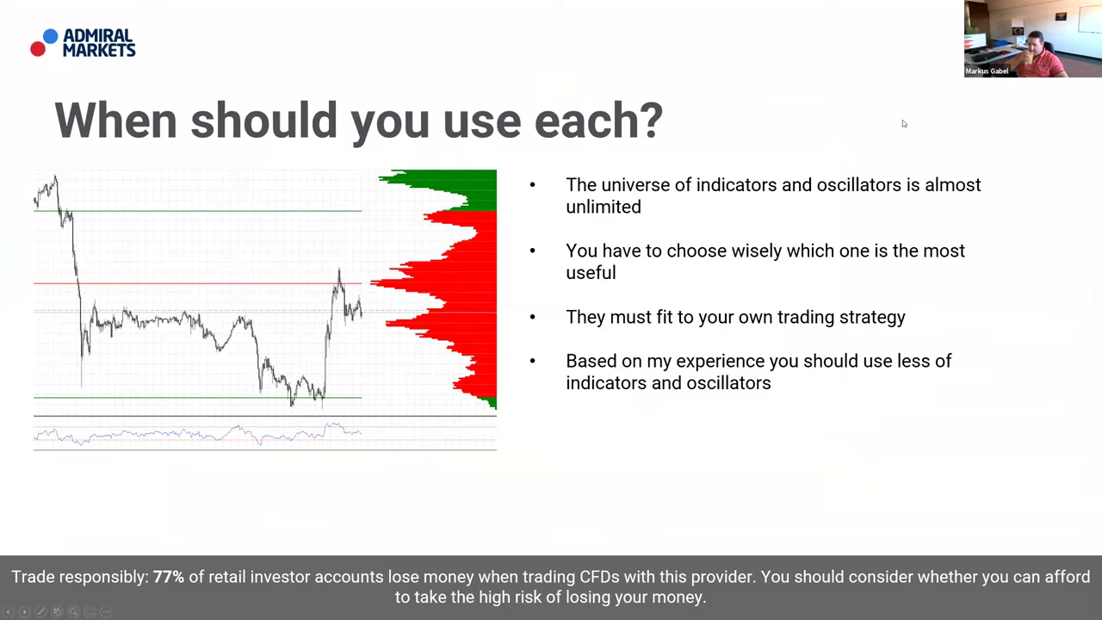
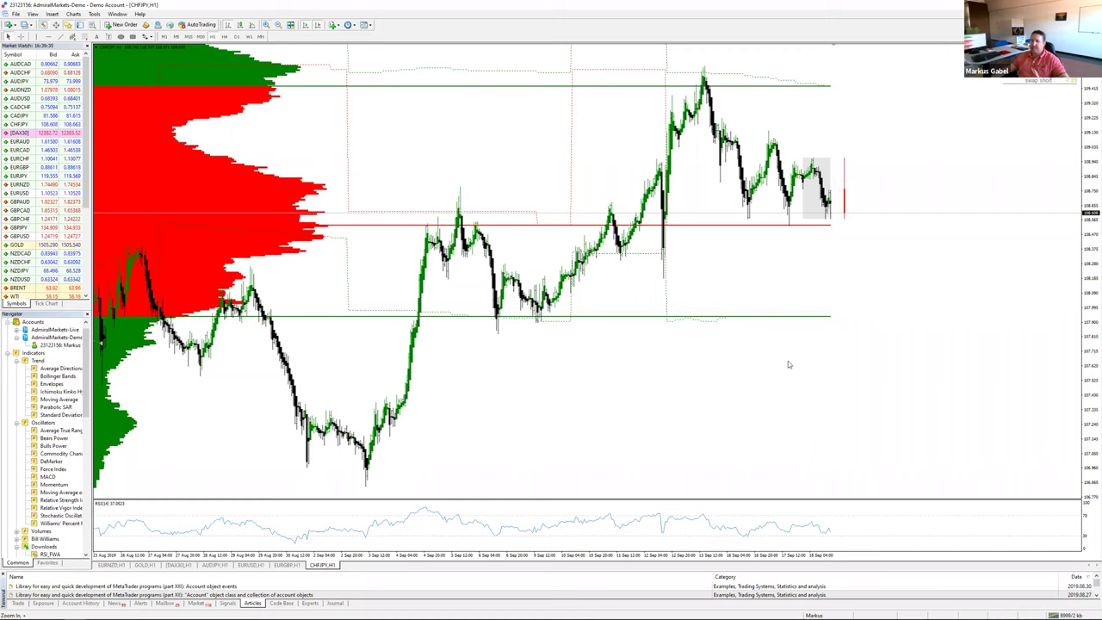
Examine the Heikin Ashi candles and market profile levels on the CHFJPY H1 chart at several zoom levels
key("plus")
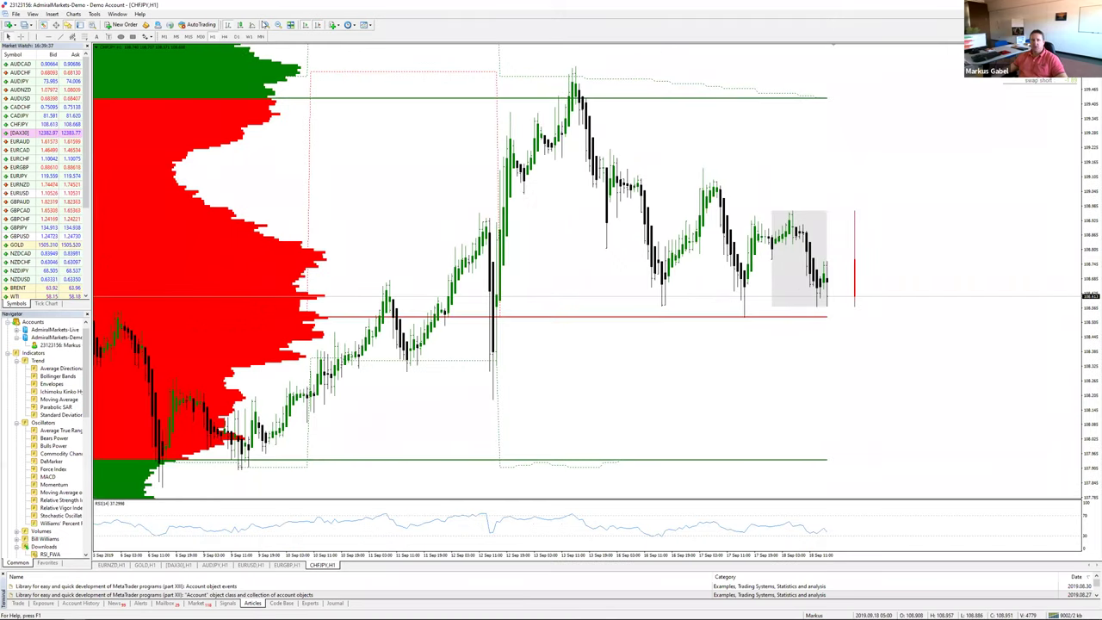
key("plus")
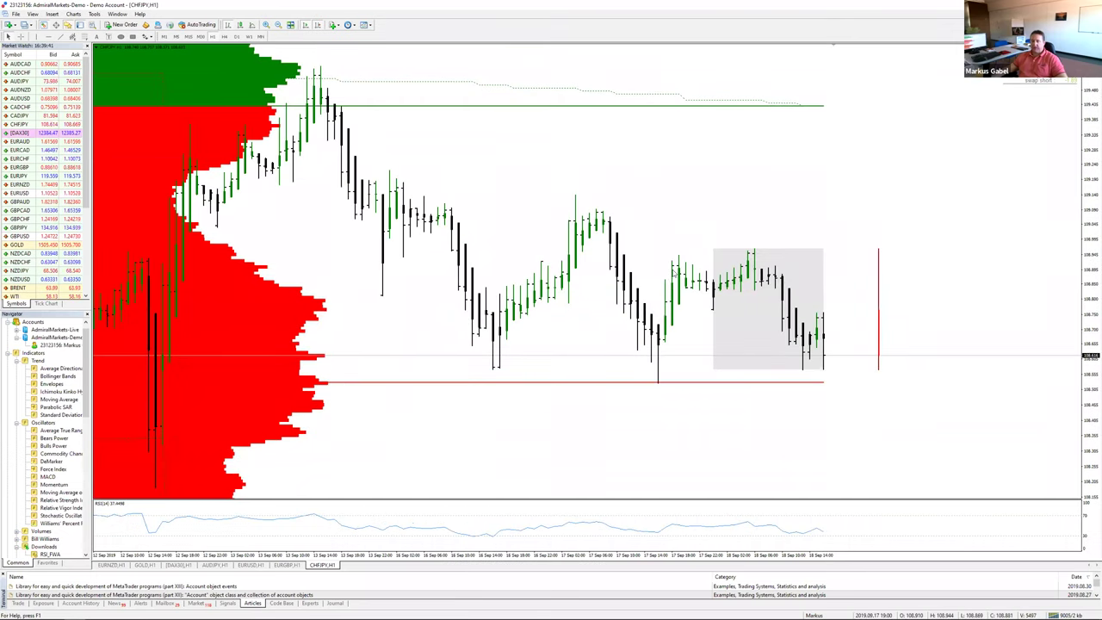
mouse_move(673, 276)
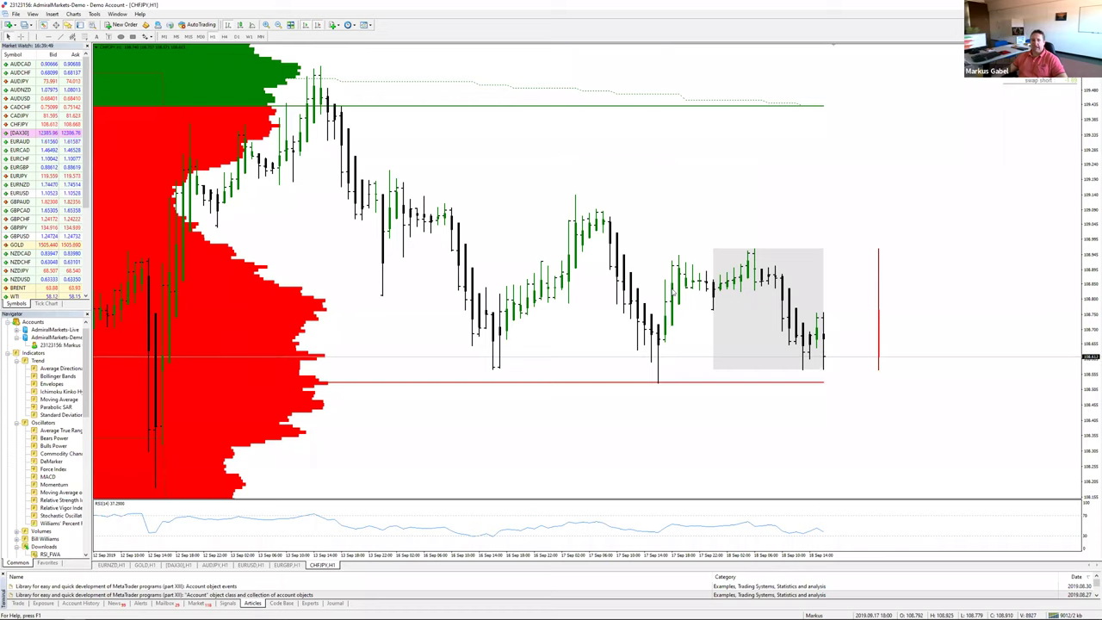
mouse_move(691, 309)
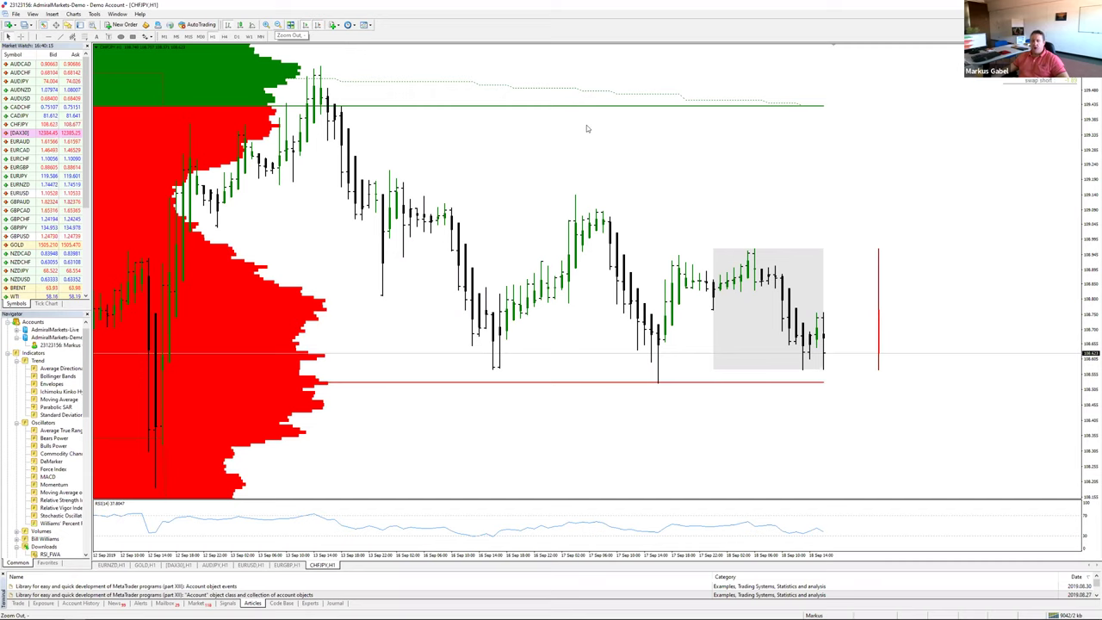
key("minus")
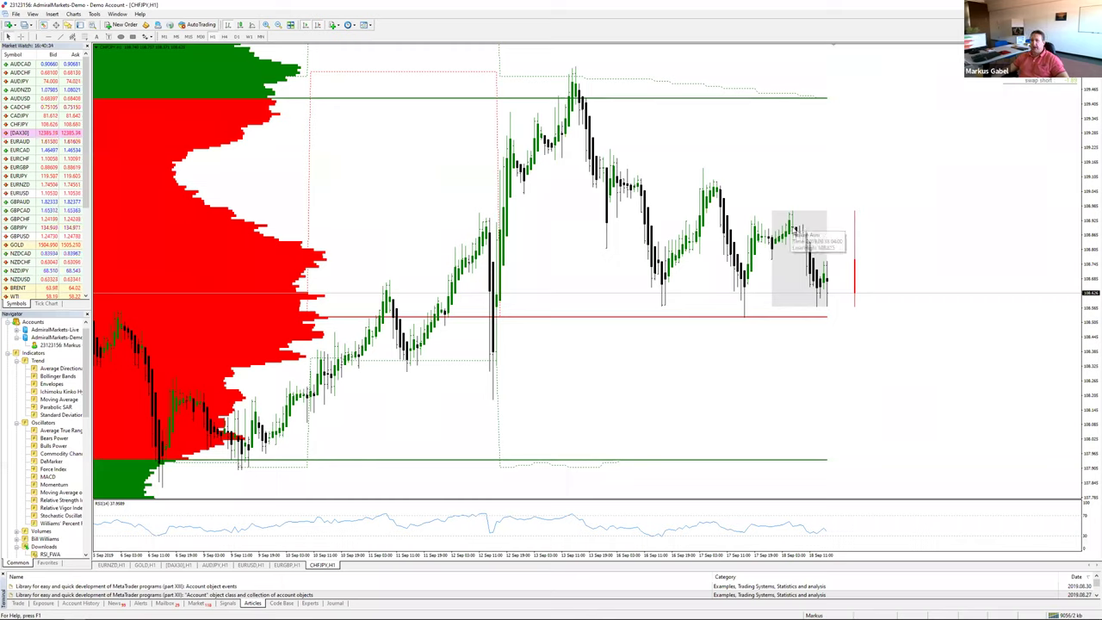
mouse_move(798, 233)
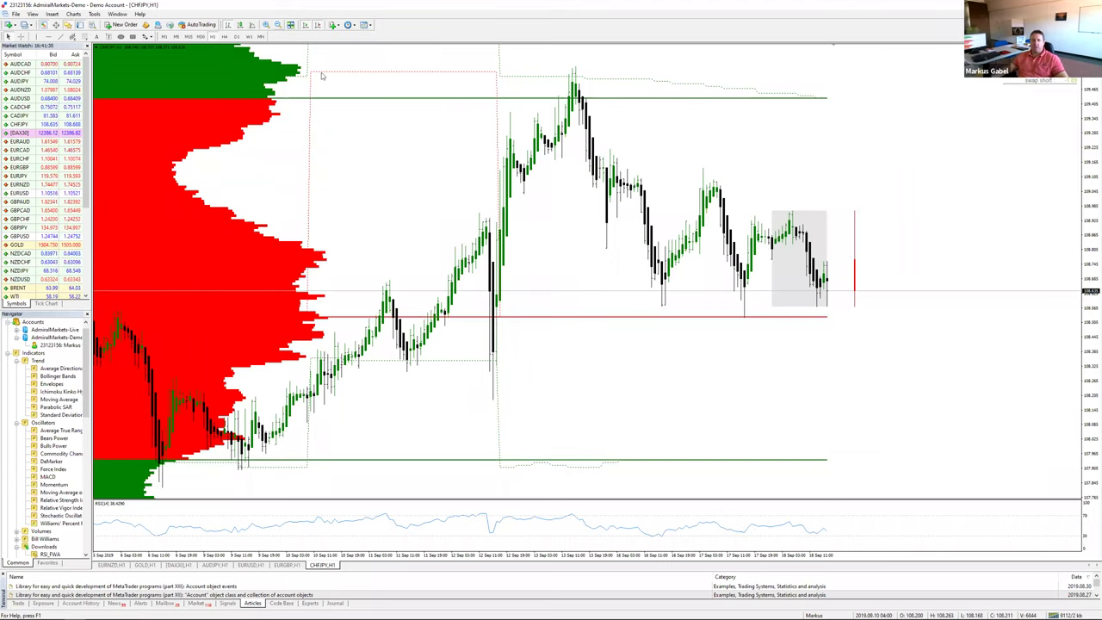
left_click(278, 27)
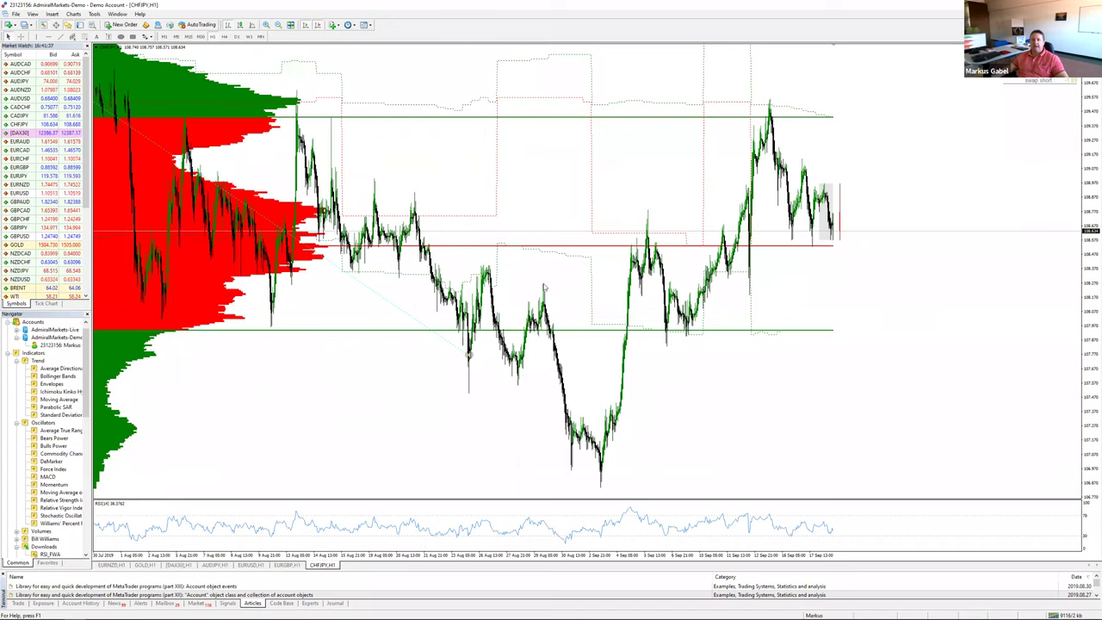
key("plus")
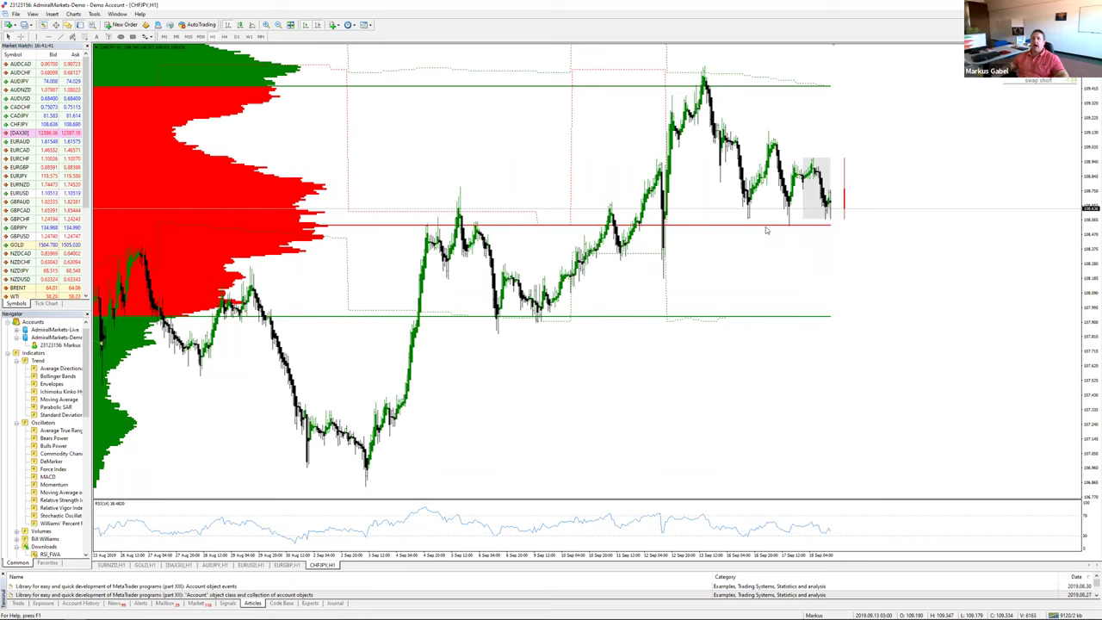
mouse_move(765, 226)
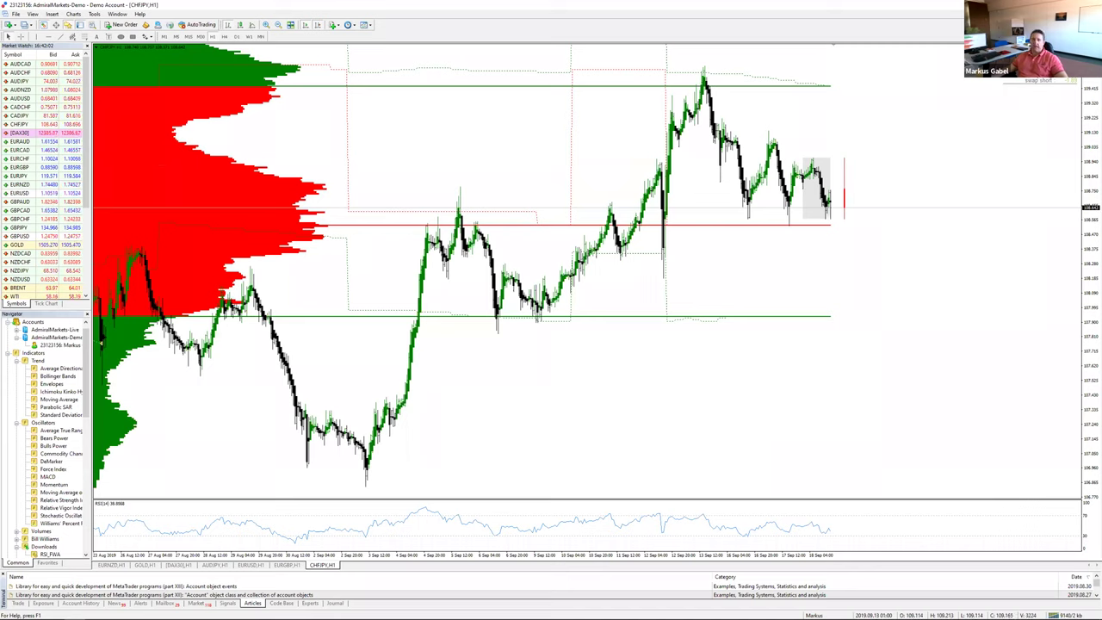
key("alt+Tab")
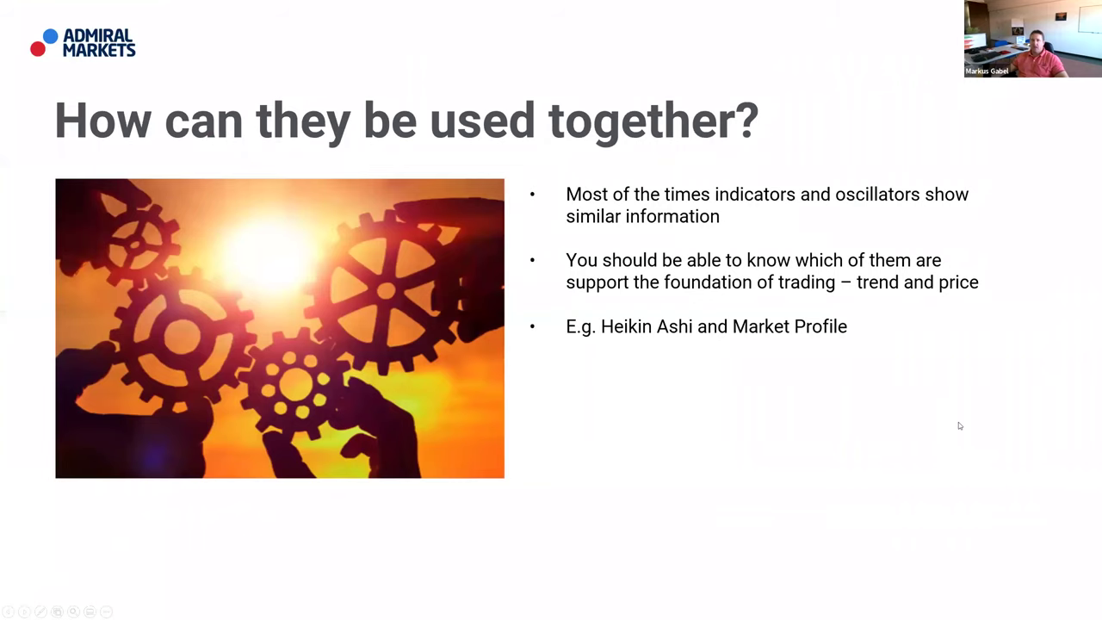
key("Right")
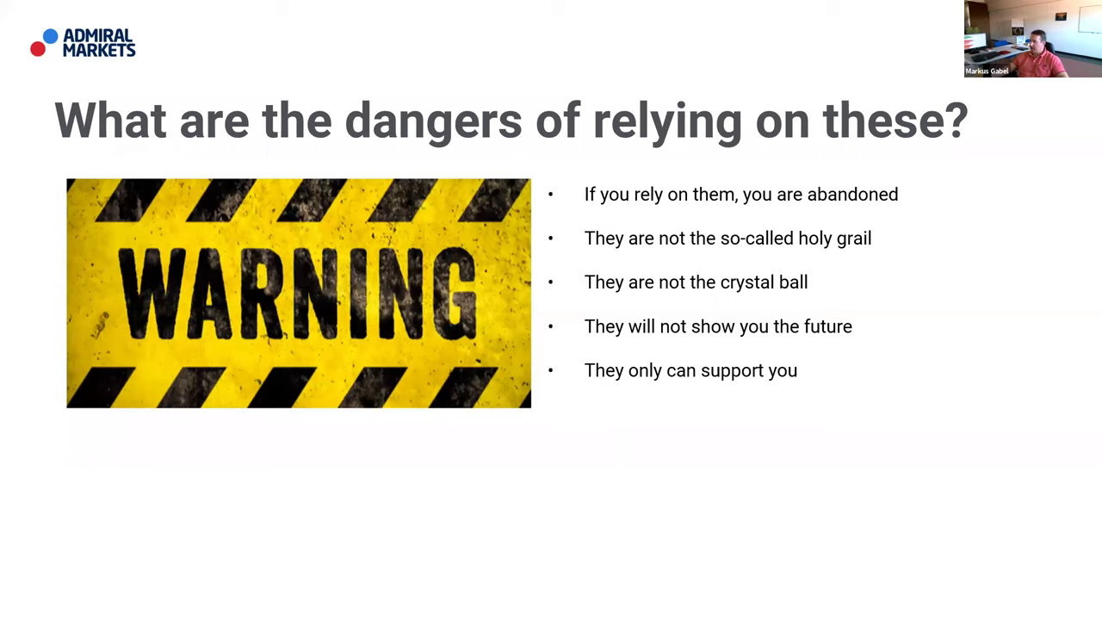
key("Right")
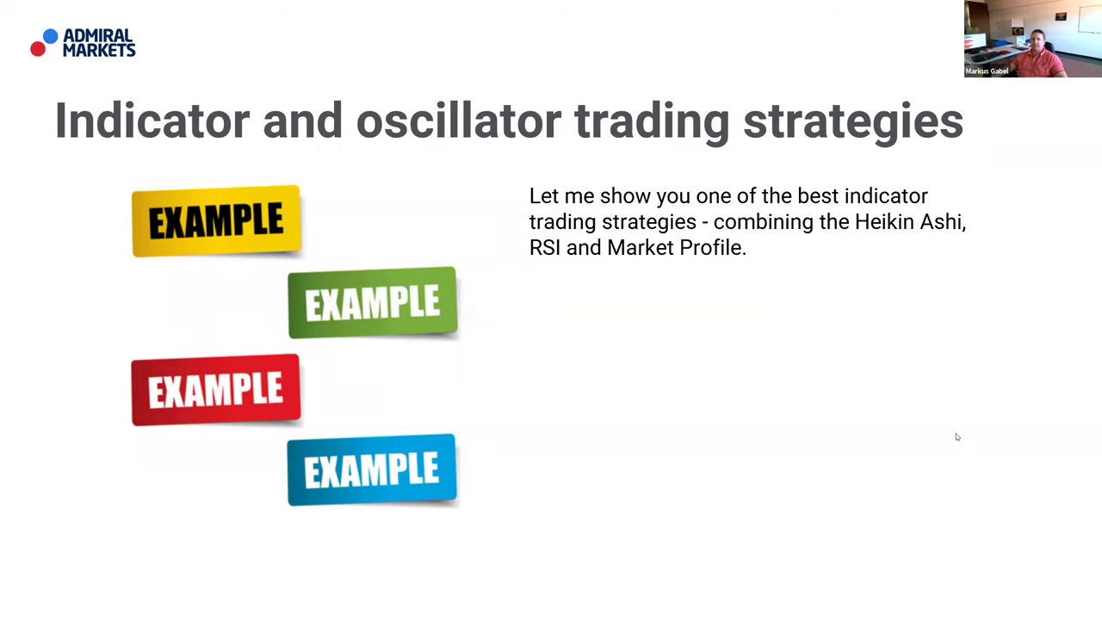
Switch back to MetaTrader 4 and apply the DowHow template ending in HC_OS_white_candles to the CHFJPY chart
key("alt+Tab")
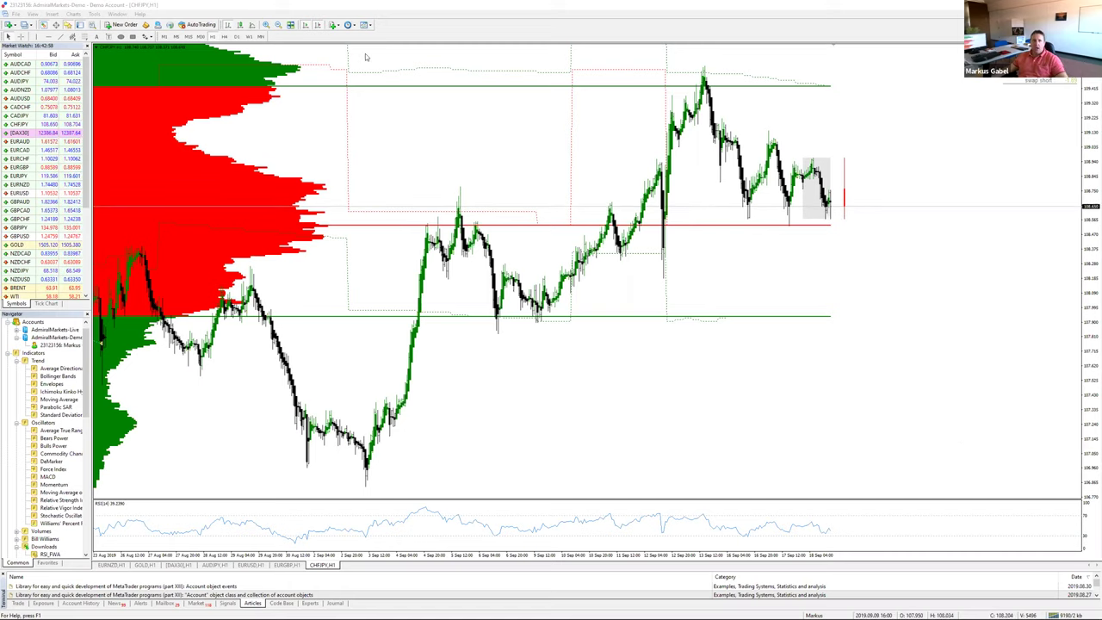
left_click(364, 24)
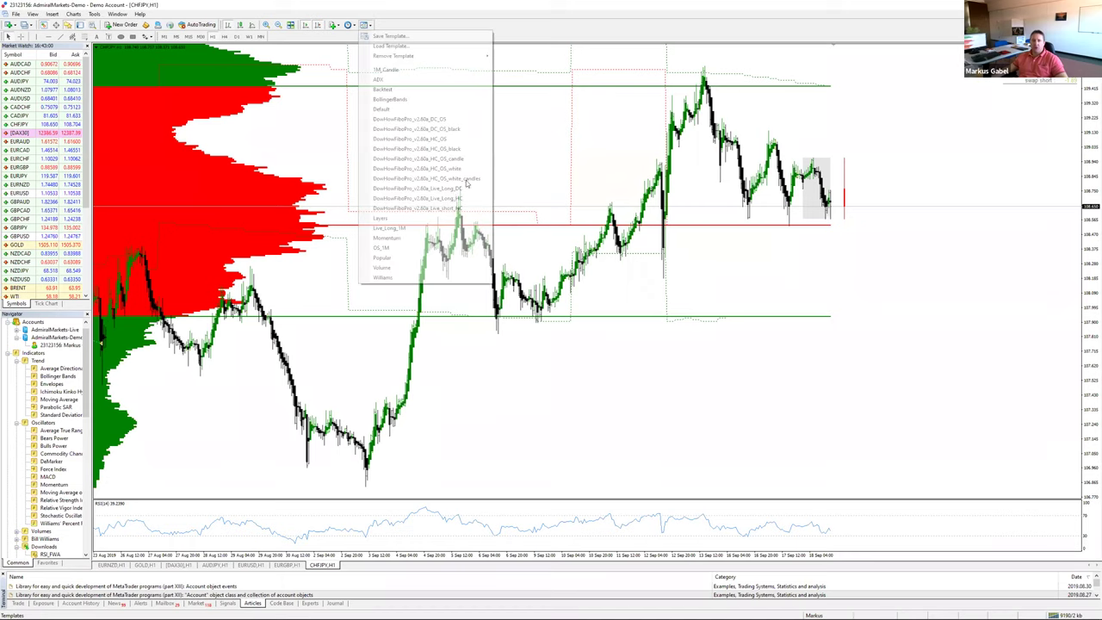
left_click(467, 179)
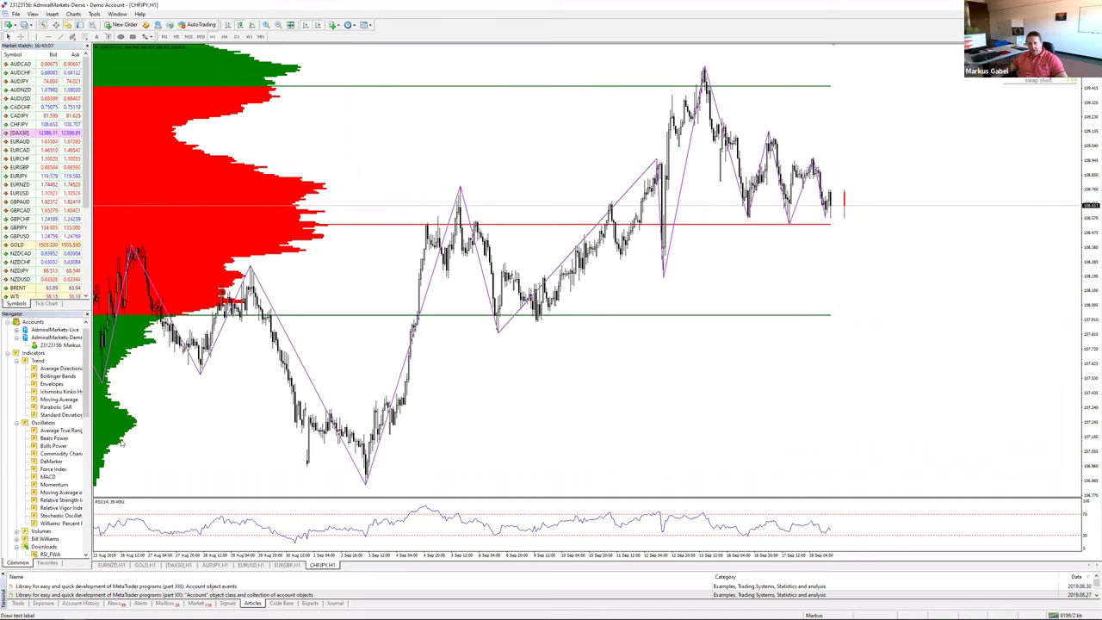
Set the Depth of the ZigZag indicator on the CHFJPY chart to 10
left_click(20, 36)
left_click(348, 478)
right_click(594, 443)
left_click(607, 439)
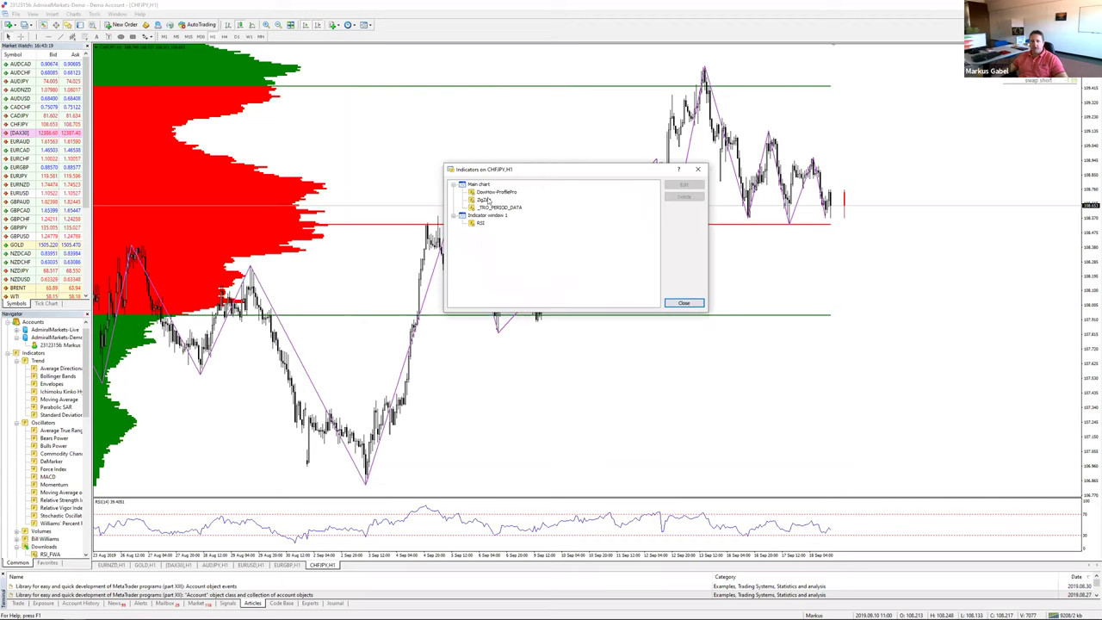
double_click(484, 198)
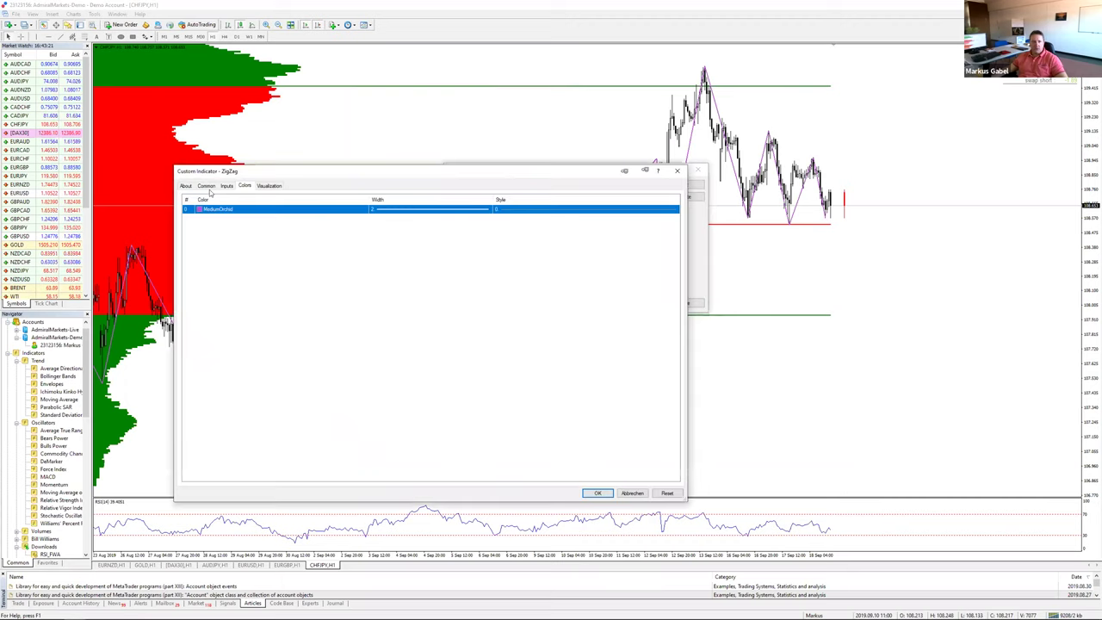
left_click(207, 186)
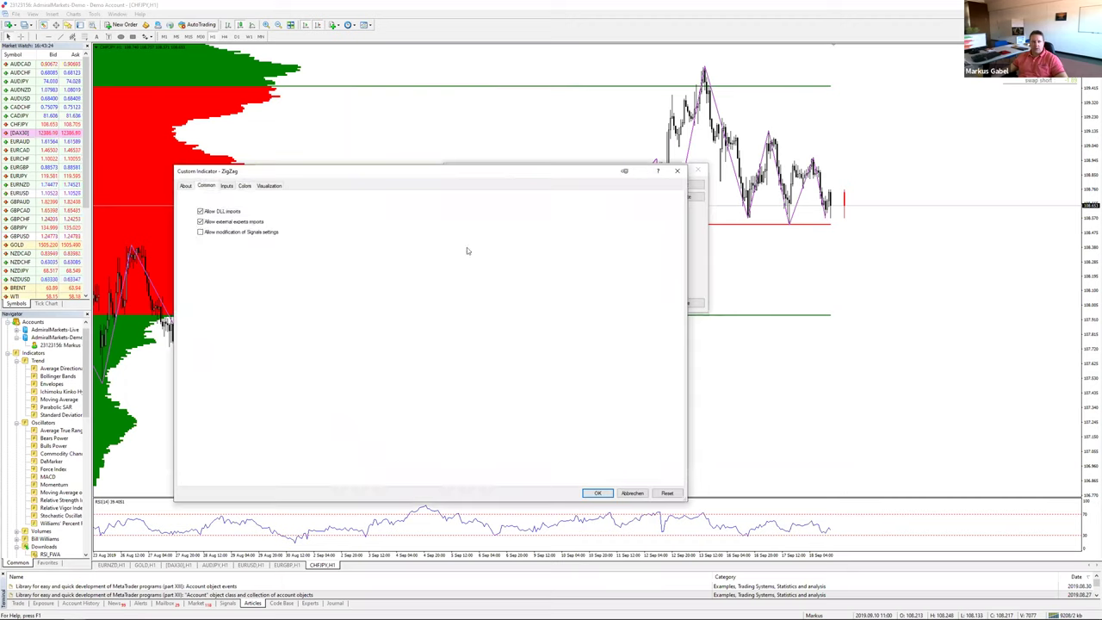
key("ctrl+Tab")
double_click(411, 210)
type("10")
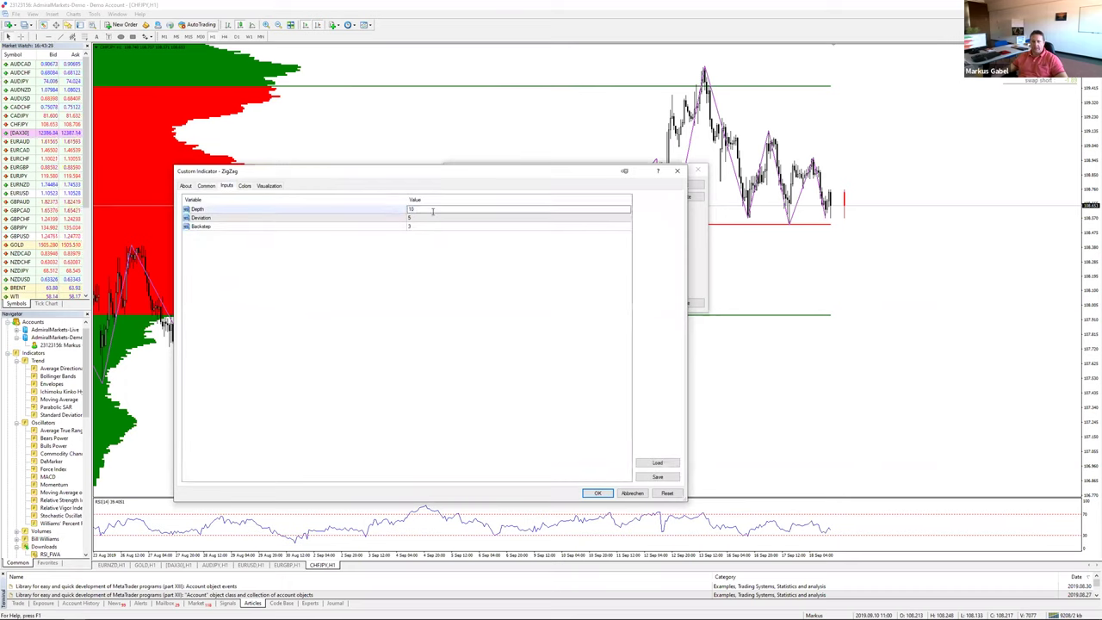
key("Return")
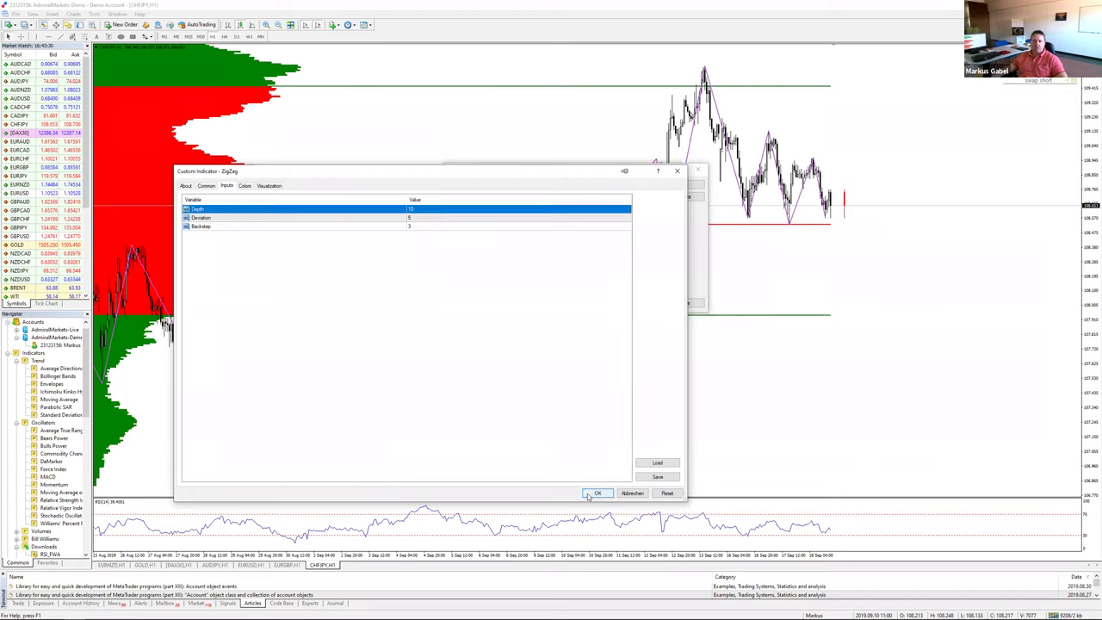
key("Return")
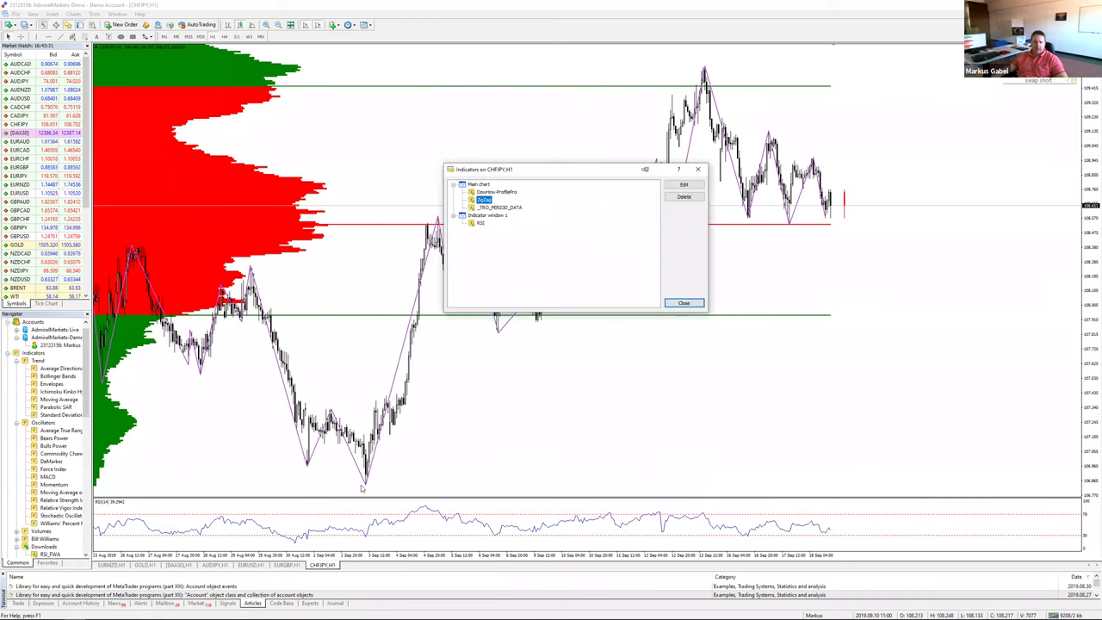
key("Escape")
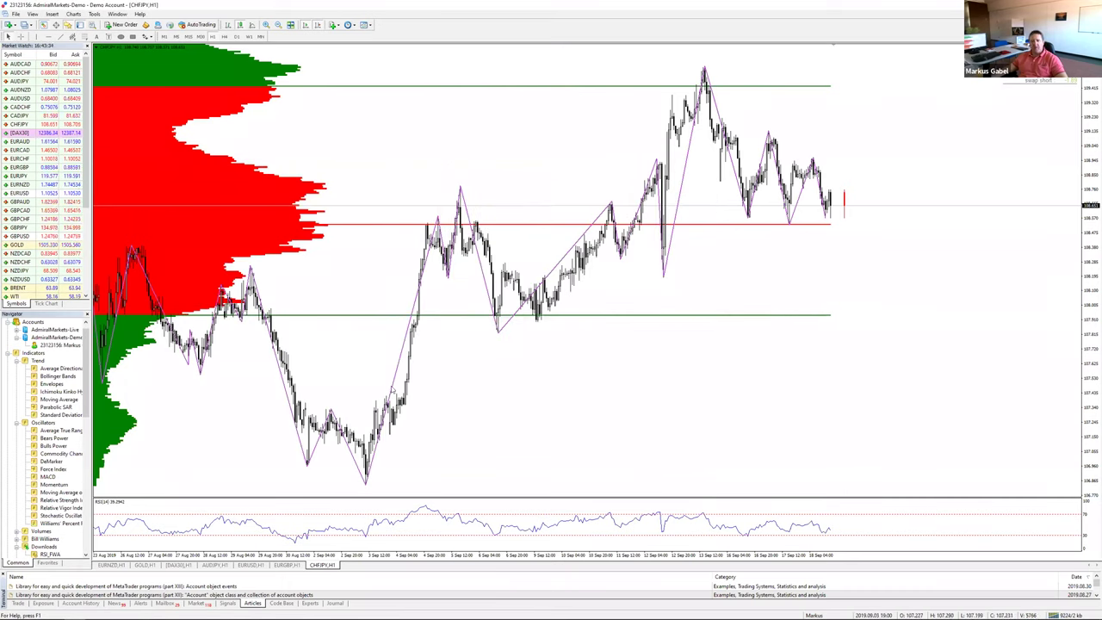